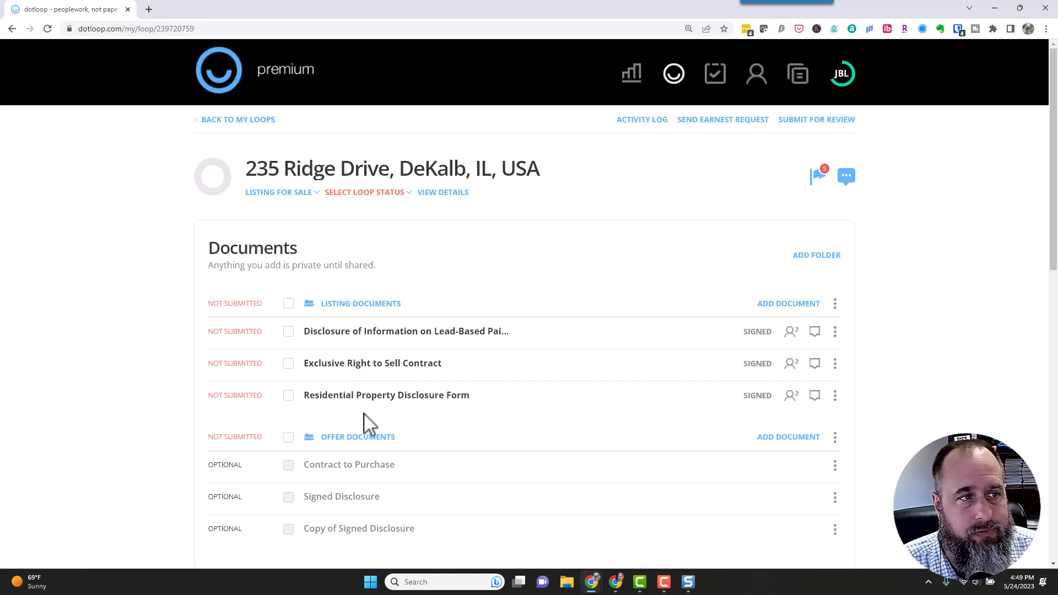
{"action": "left_click", "coordinate": [394, 439]}
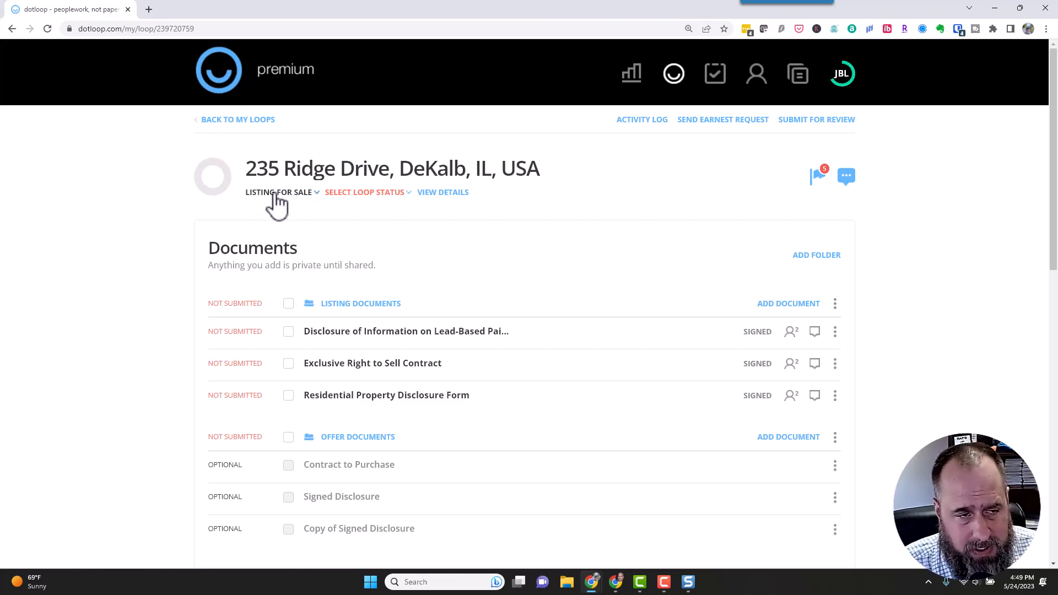
{"action": "left_click", "coordinate": [358, 198]}
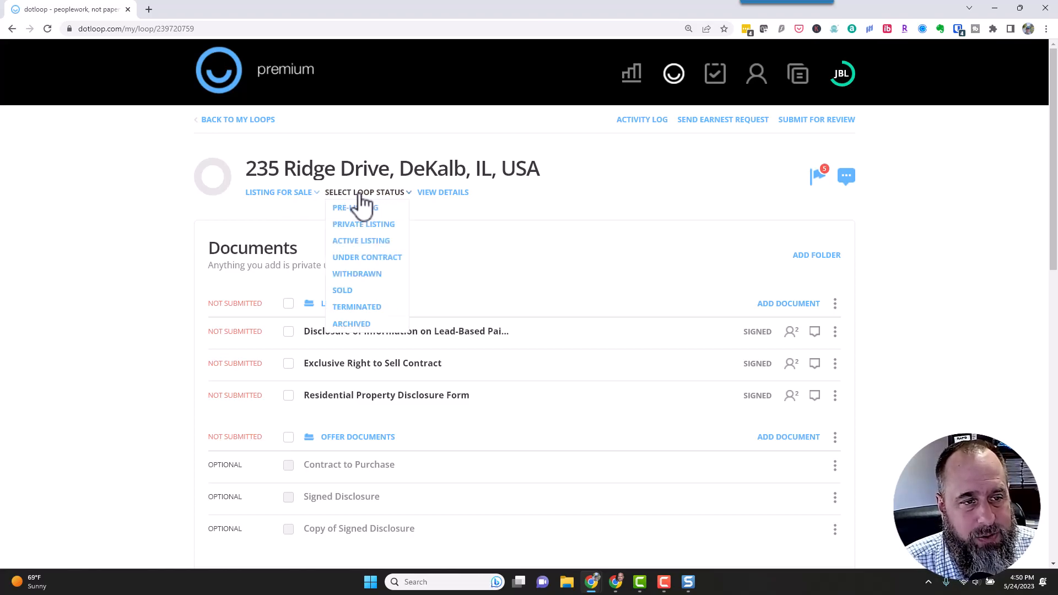
{"action": "left_click", "coordinate": [516, 209]}
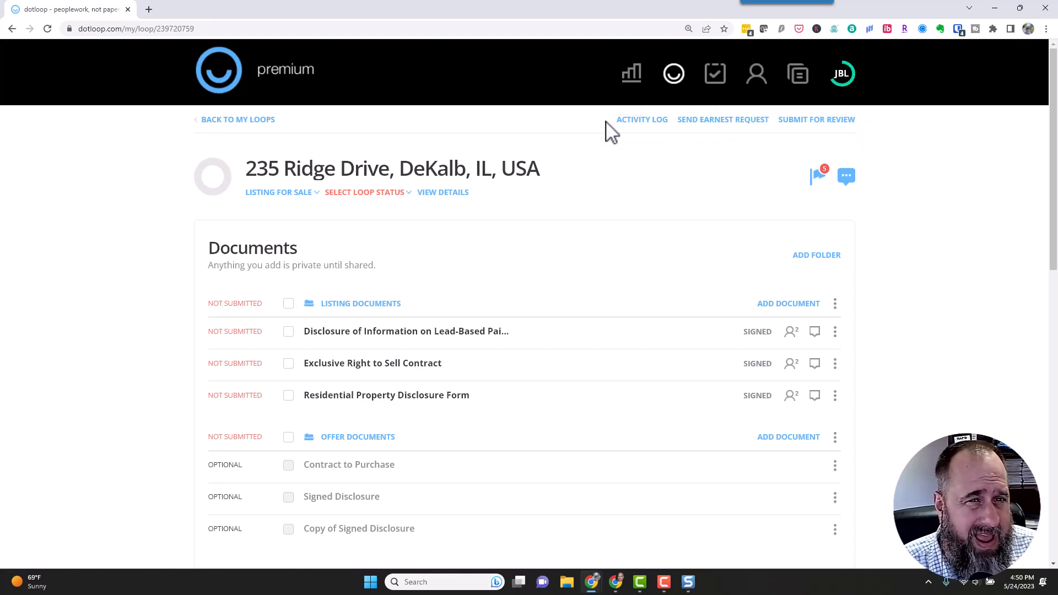
{"action": "left_click", "coordinate": [362, 199]}
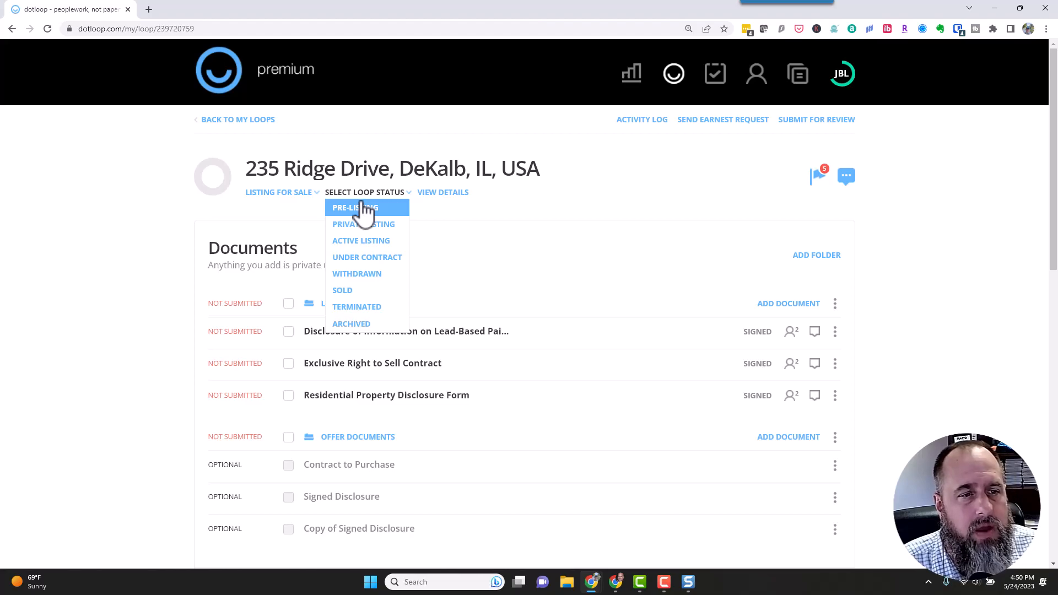
{"action": "left_click", "coordinate": [365, 243]}
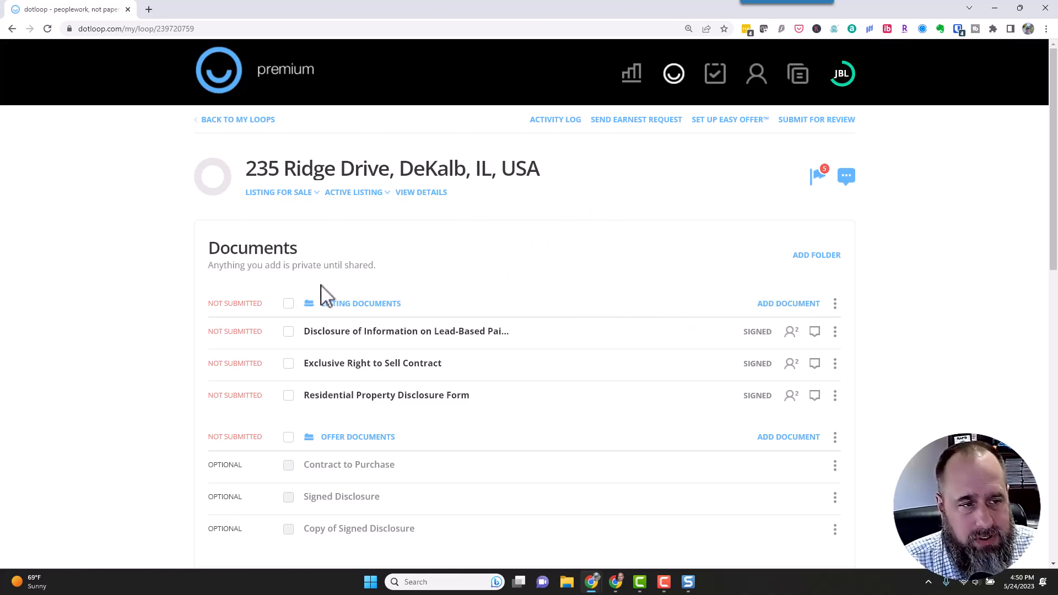
Add a new folder to the loop and name it 'Easy Offer Folder'.
{"action": "left_click_drag", "start_coordinate": [208, 249], "coordinate": [319, 262]}
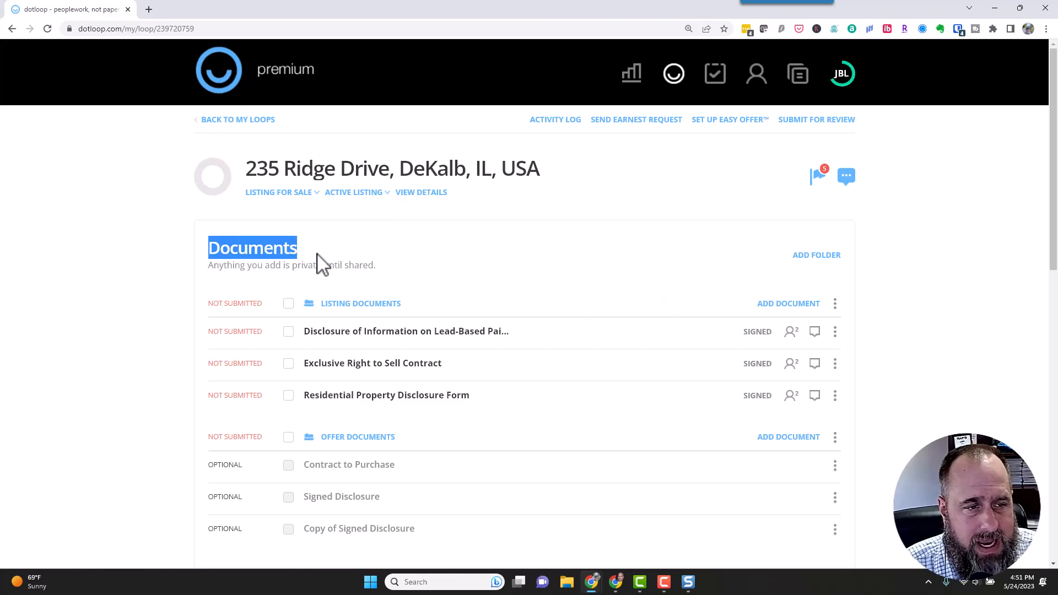
{"action": "left_click", "coordinate": [807, 257]}
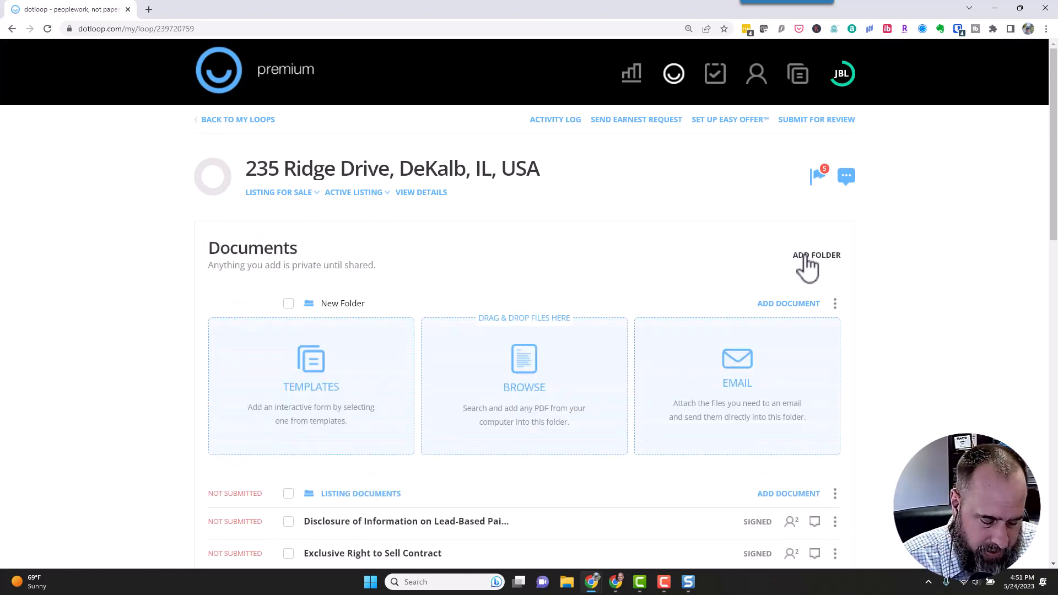
{"action": "key", "text": "Delete"}
{"action": "key", "text": "Delete"}
{"action": "key", "text": "Delete"}
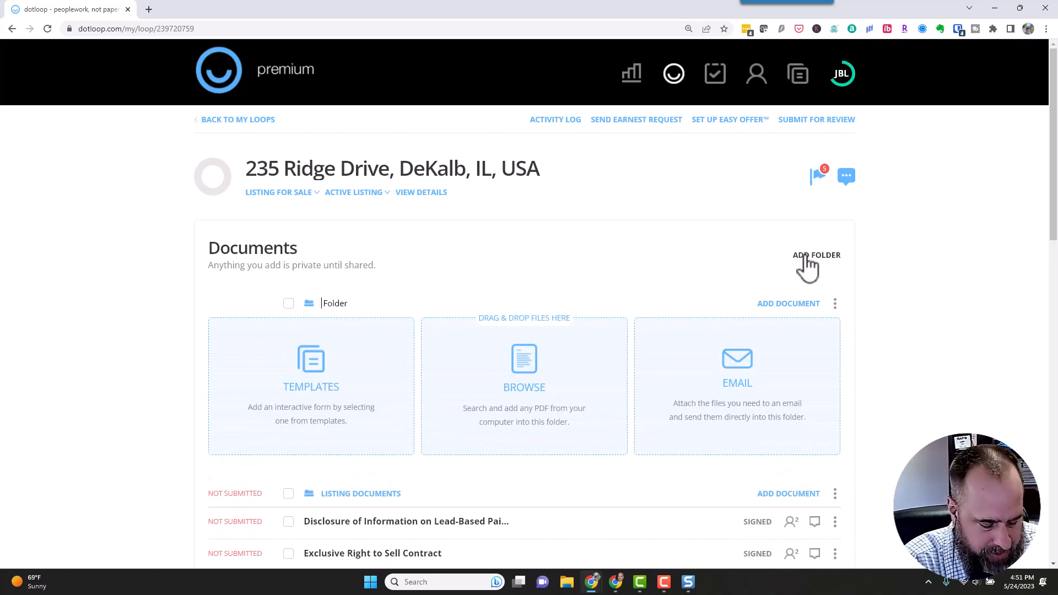
{"action": "type", "text": "Easy o"}
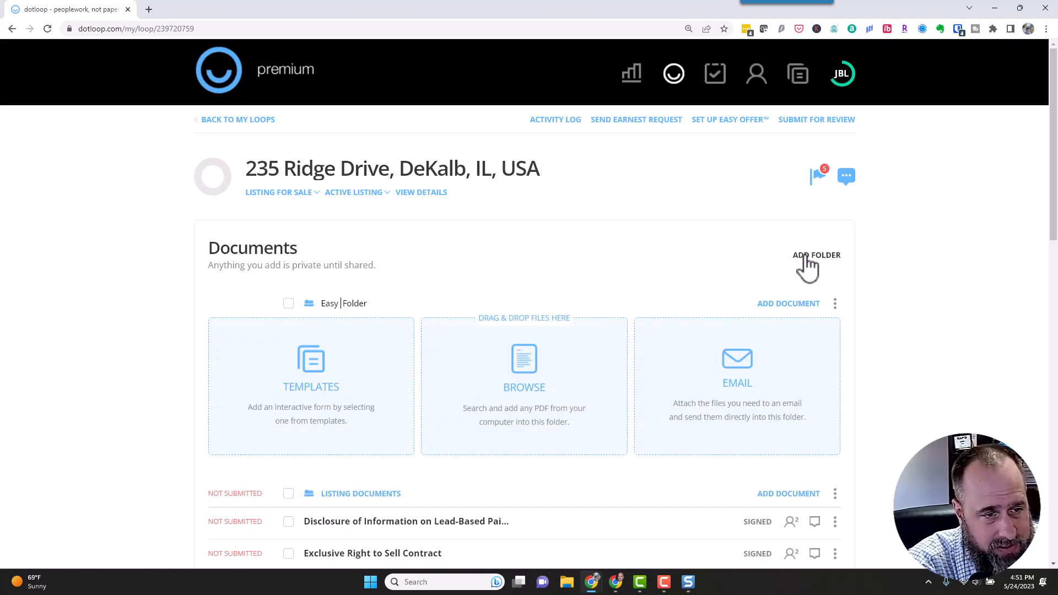
{"action": "type", "text": "ffer"}
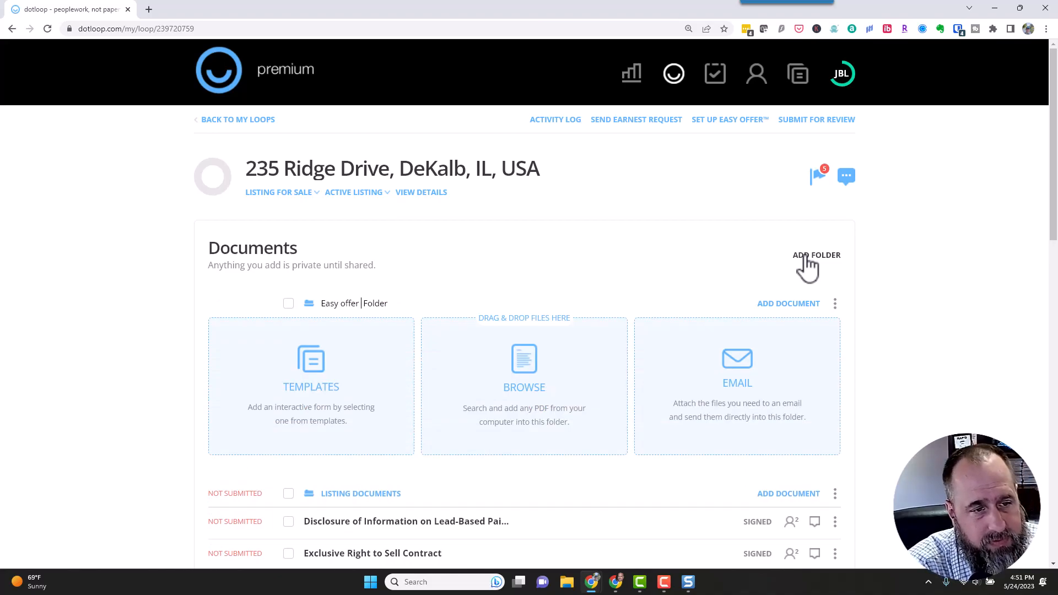
{"action": "key", "text": "BackSpace"}
{"action": "key", "text": "BackSpace"}
{"action": "key", "text": "BackSpace"}
{"action": "type", "text": "Offer"}
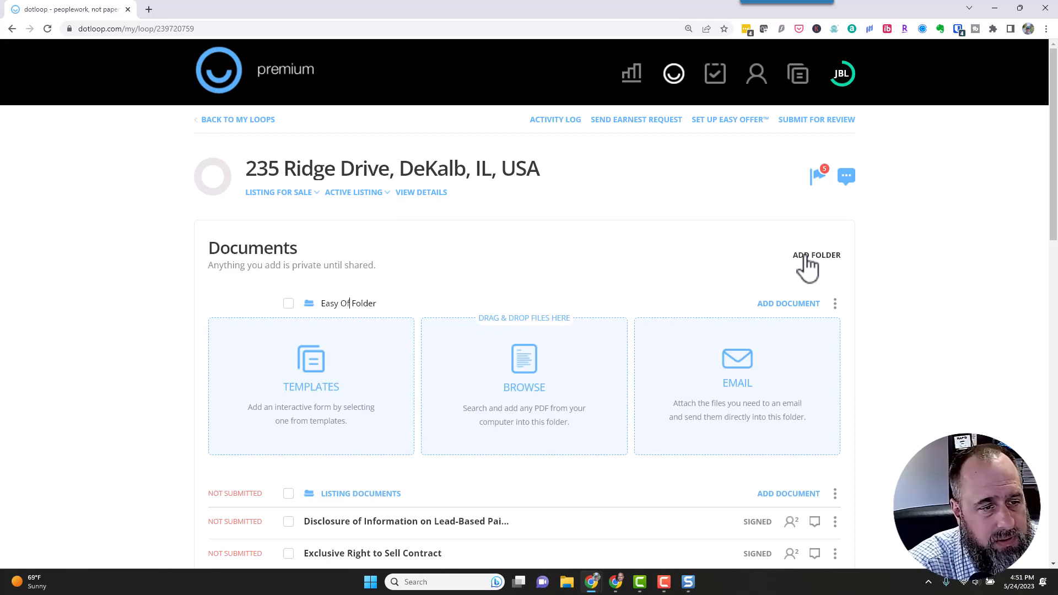
{"action": "key", "text": "Return"}
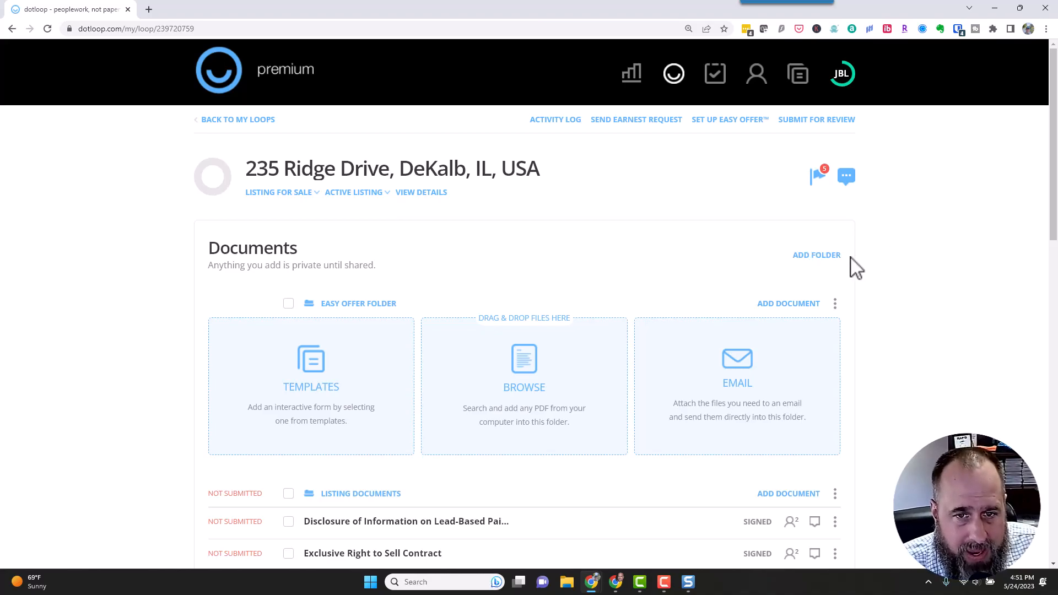
Move the Easy Offer Folder to sit just below Listing Documents.
{"action": "scroll", "coordinate": [621, 289], "scroll_direction": "down", "scroll_amount": 4}
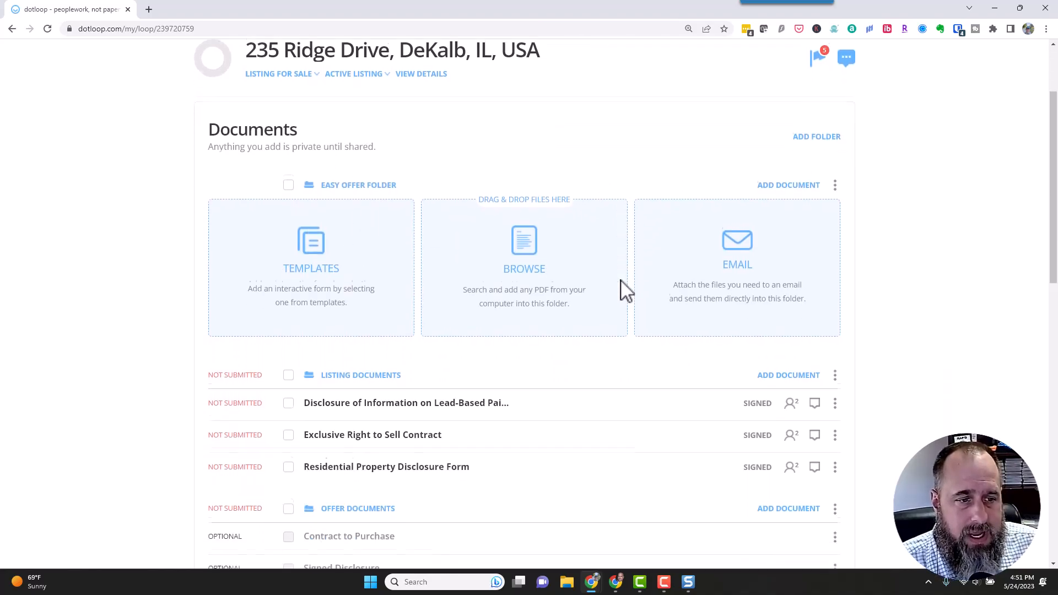
{"action": "scroll", "coordinate": [489, 265], "scroll_direction": "up", "scroll_amount": 3}
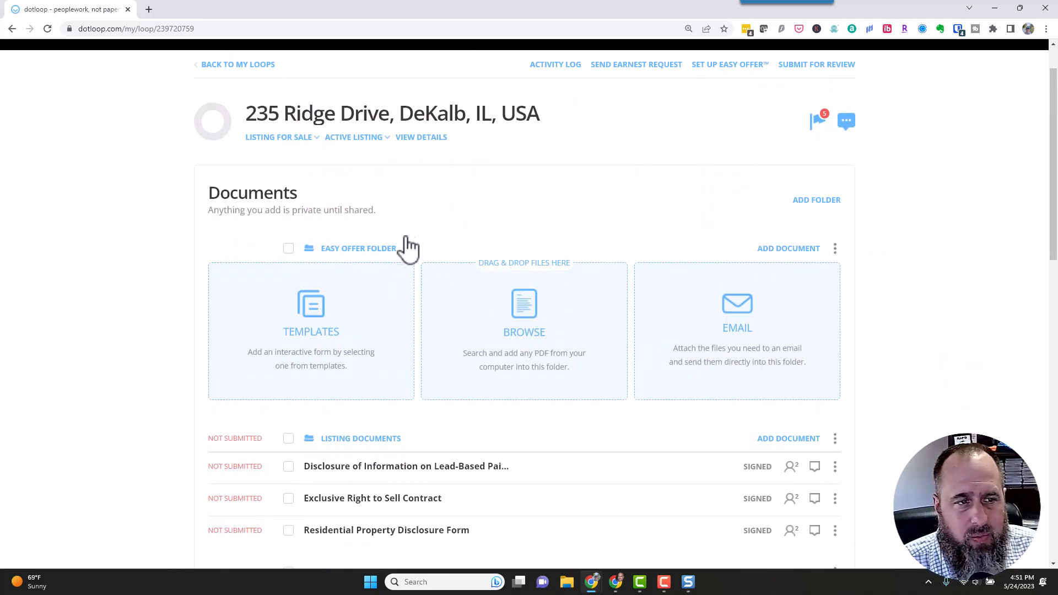
{"action": "left_click_drag", "start_coordinate": [342, 255], "coordinate": [332, 382]}
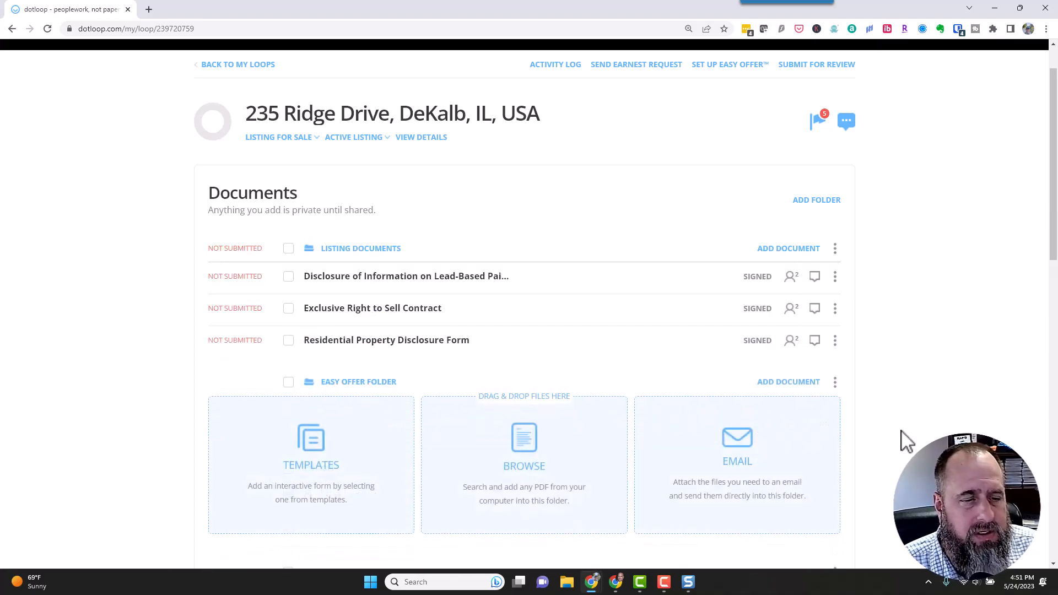
{"action": "scroll", "coordinate": [573, 329], "scroll_direction": "down", "scroll_amount": 3}
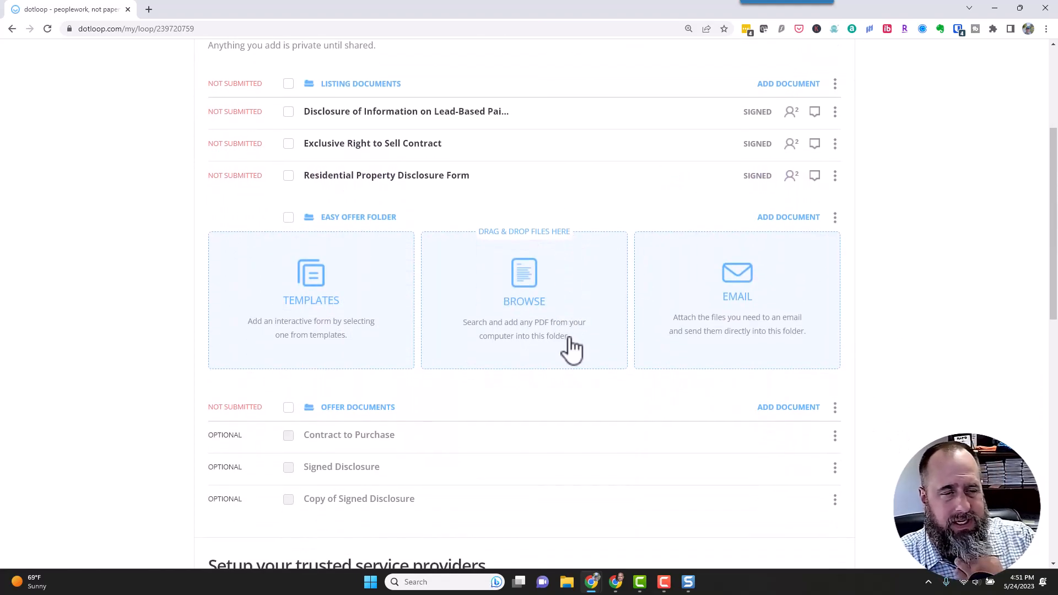
{"action": "scroll", "coordinate": [569, 338], "scroll_direction": "up", "scroll_amount": 3}
{"action": "scroll", "coordinate": [567, 342], "scroll_direction": "up", "scroll_amount": 1}
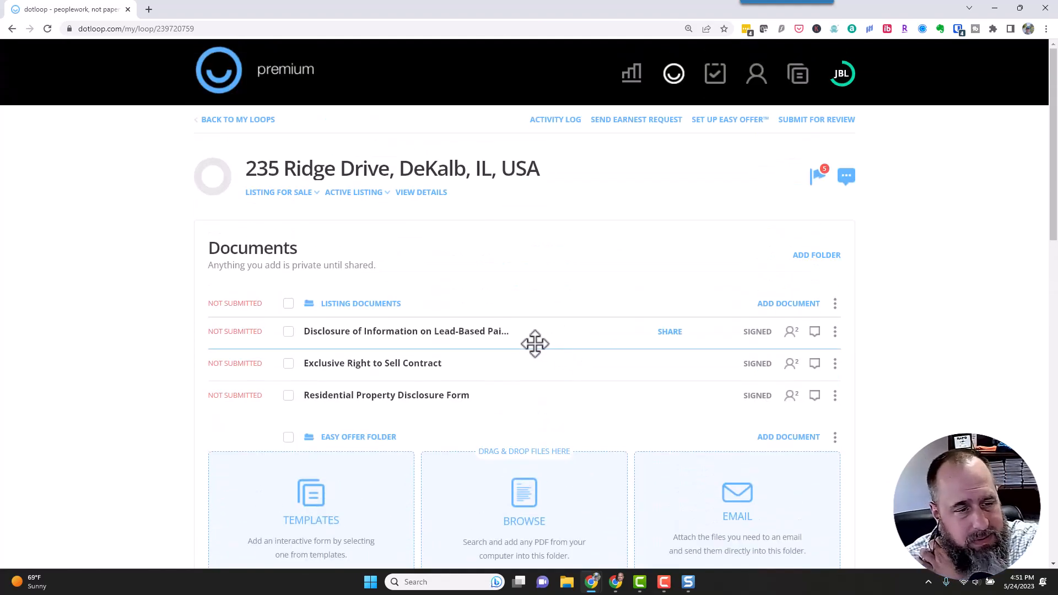
{"action": "scroll", "coordinate": [534, 353], "scroll_direction": "down", "scroll_amount": 4}
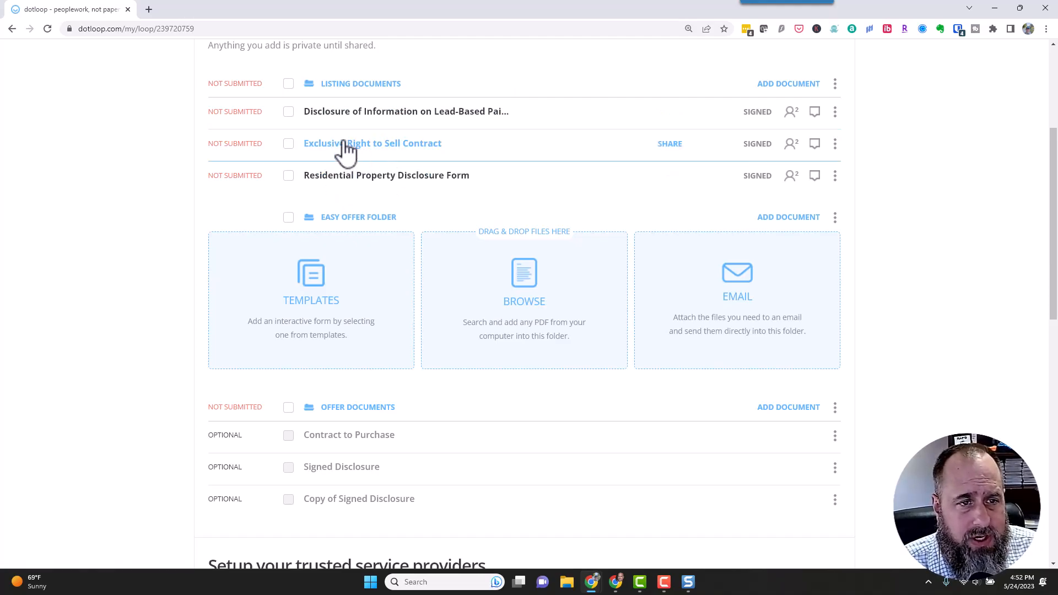
Select the Lead-Based Paint disclosure and Residential Property Disclosure Form, then choose Make a Copy.
{"action": "left_click", "coordinate": [288, 112]}
{"action": "left_click", "coordinate": [288, 176]}
{"action": "scroll", "coordinate": [565, 212], "scroll_direction": "up", "scroll_amount": 2}
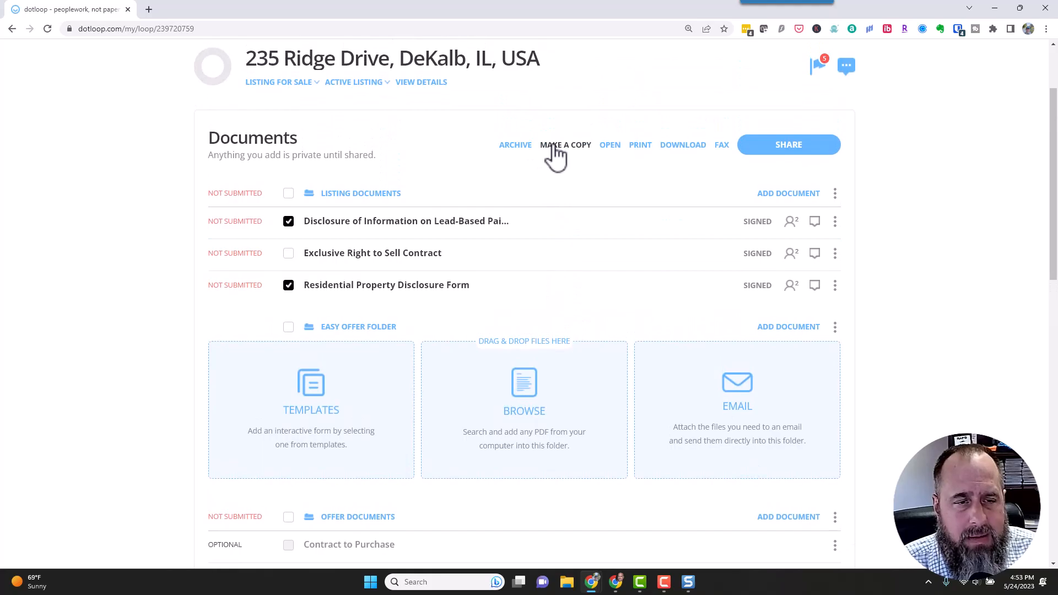
{"action": "left_click", "coordinate": [554, 146]}
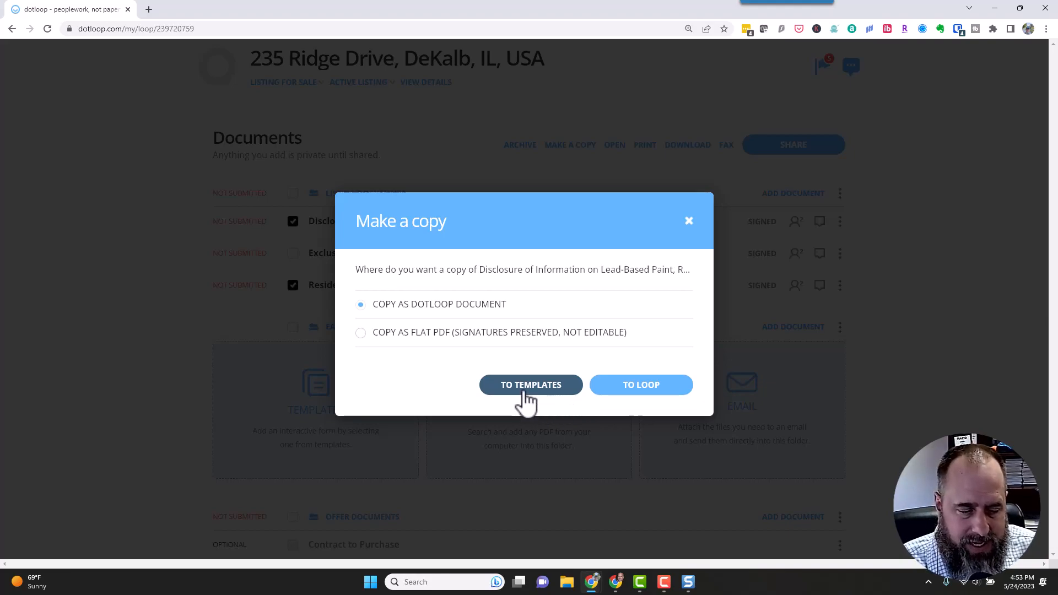
{"action": "left_click", "coordinate": [607, 386]}
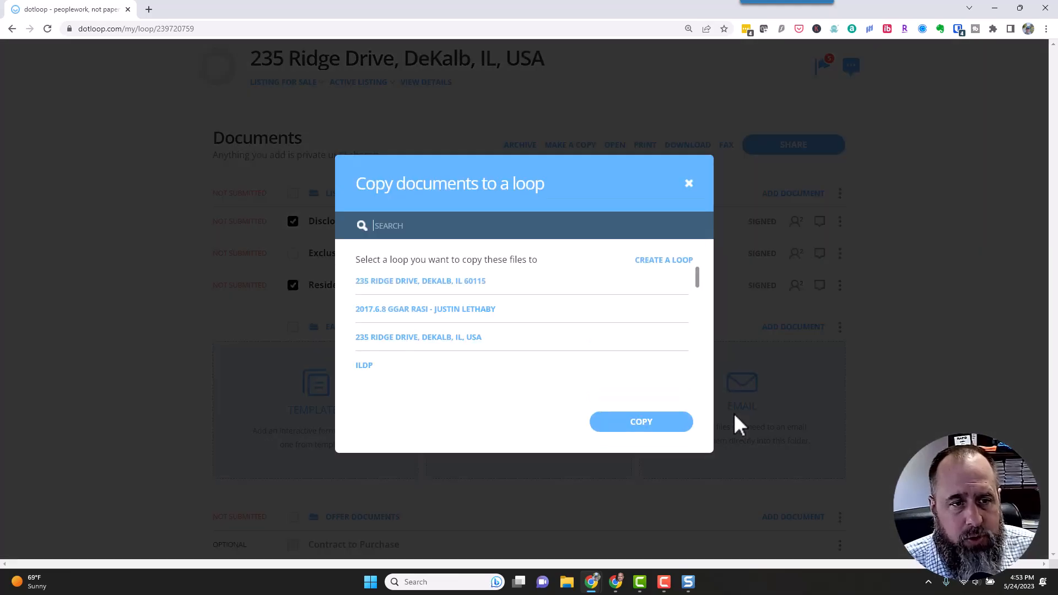
{"action": "left_click", "coordinate": [436, 282]}
{"action": "scroll", "coordinate": [437, 335], "scroll_direction": "down", "scroll_amount": 2}
{"action": "scroll", "coordinate": [436, 334], "scroll_direction": "up", "scroll_amount": 2}
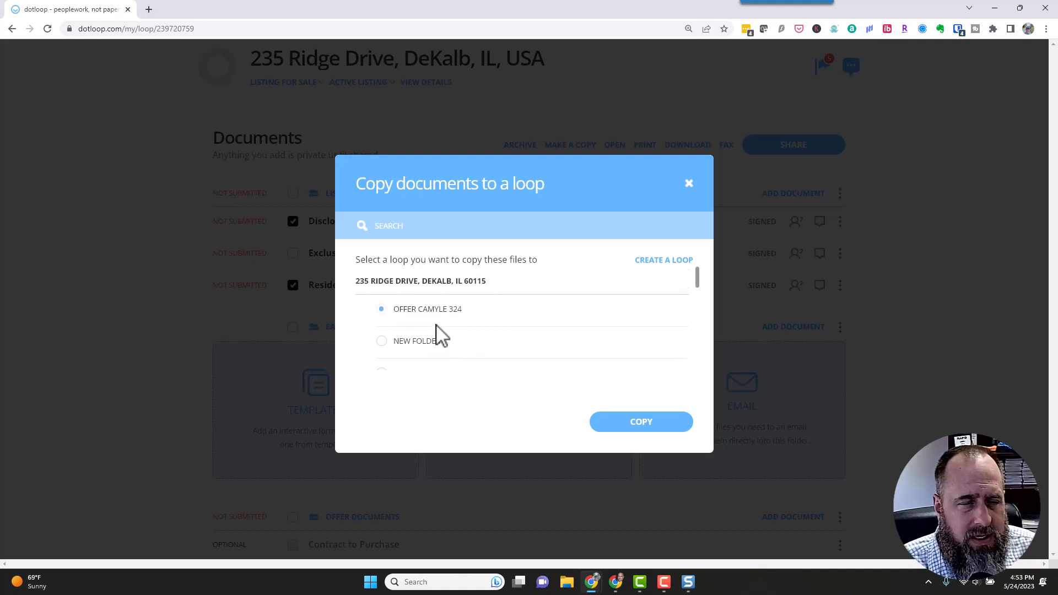
{"action": "left_click", "coordinate": [431, 283]}
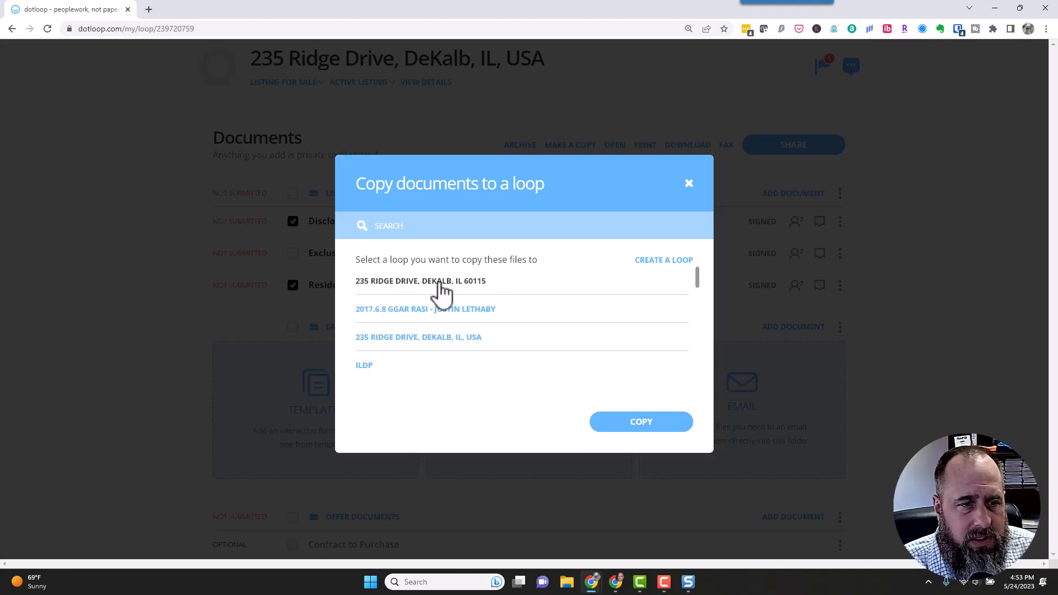
{"action": "scroll", "coordinate": [440, 282], "scroll_direction": "down", "scroll_amount": 1}
{"action": "scroll", "coordinate": [440, 284], "scroll_direction": "up", "scroll_amount": 1}
{"action": "left_click", "coordinate": [439, 339]}
{"action": "scroll", "coordinate": [443, 330], "scroll_direction": "down", "scroll_amount": 2}
{"action": "scroll", "coordinate": [439, 325], "scroll_direction": "up", "scroll_amount": 2}
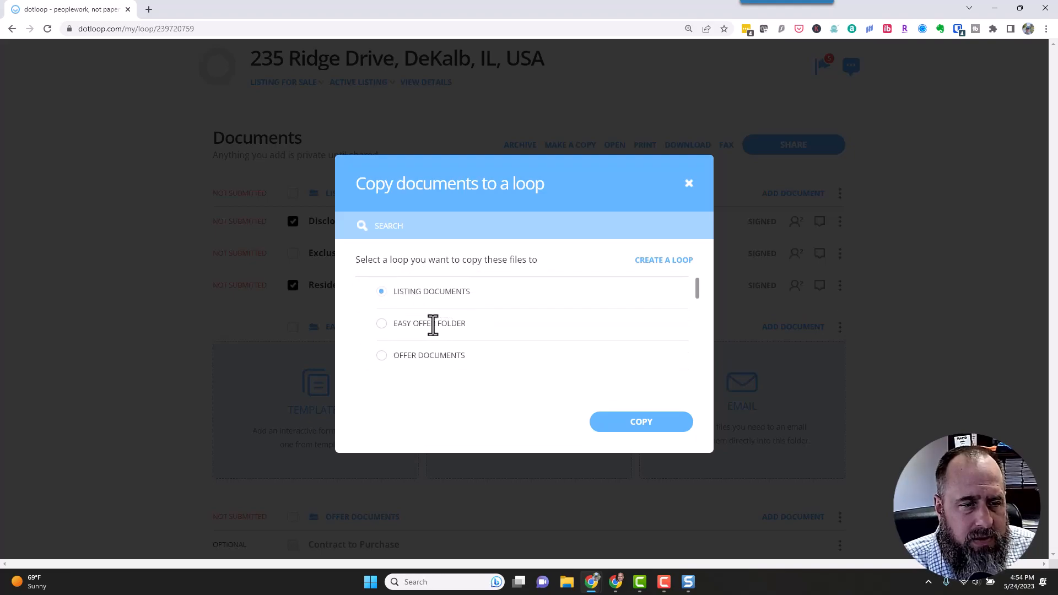
Copy both disclosures into that loop's Easy Offer Folder and confirm.
{"action": "left_click", "coordinate": [382, 324]}
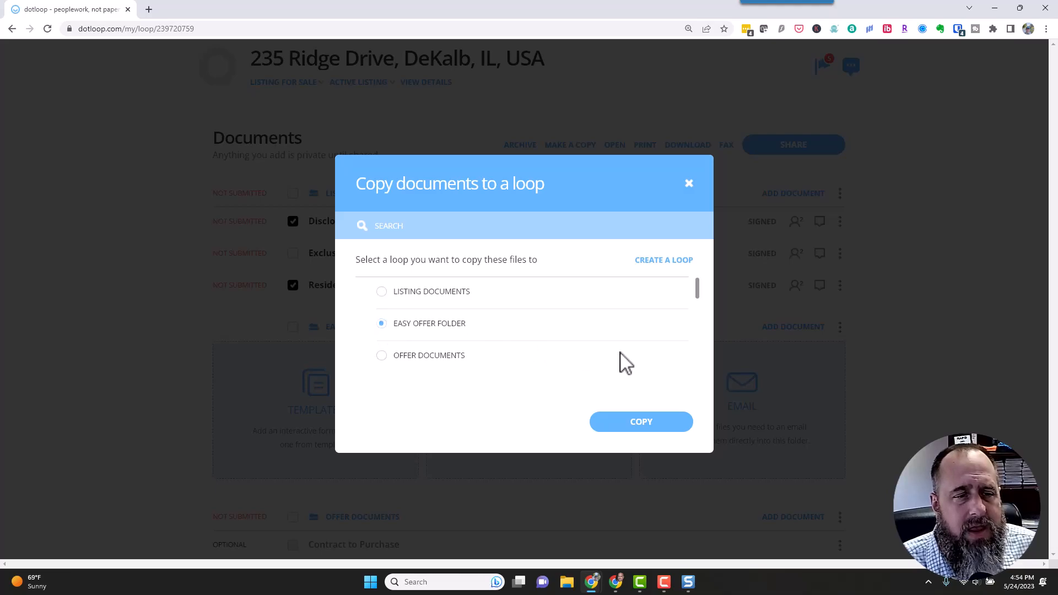
{"action": "left_click", "coordinate": [649, 425]}
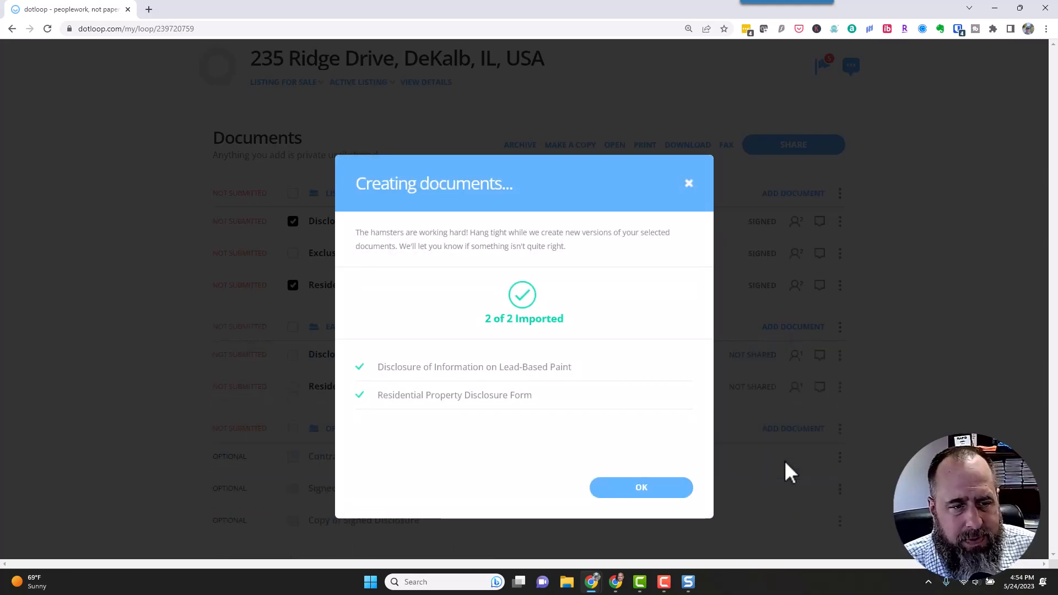
{"action": "left_click", "coordinate": [659, 484]}
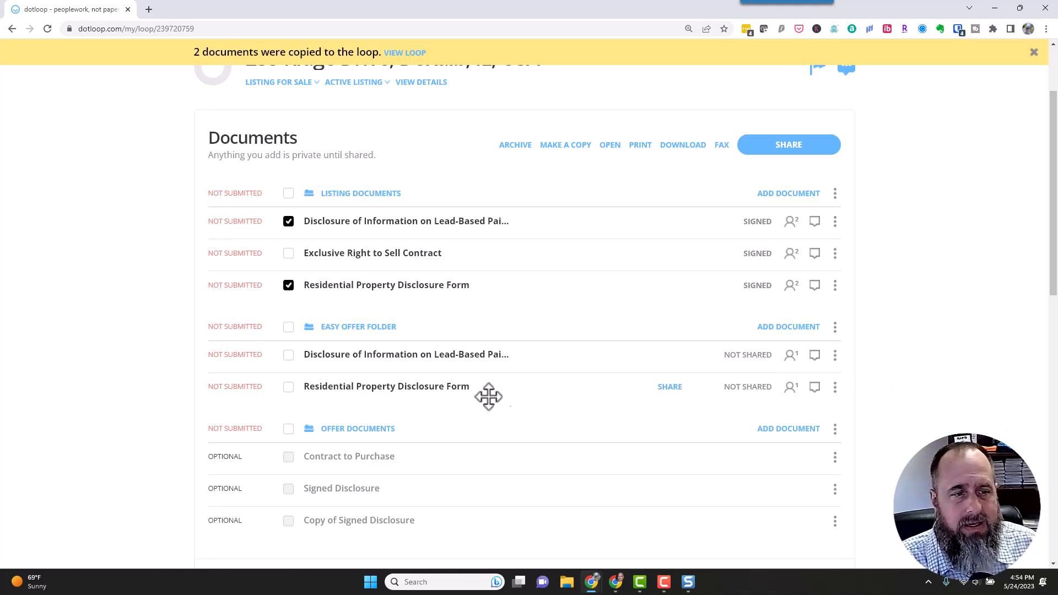
{"action": "mouse_move", "coordinate": [357, 361]}
{"action": "left_mouse_down"}
{"action": "mouse_move", "coordinate": [324, 390]}
{"action": "mouse_move", "coordinate": [356, 357]}
{"action": "mouse_move", "coordinate": [411, 364]}
{"action": "left_mouse_up"}
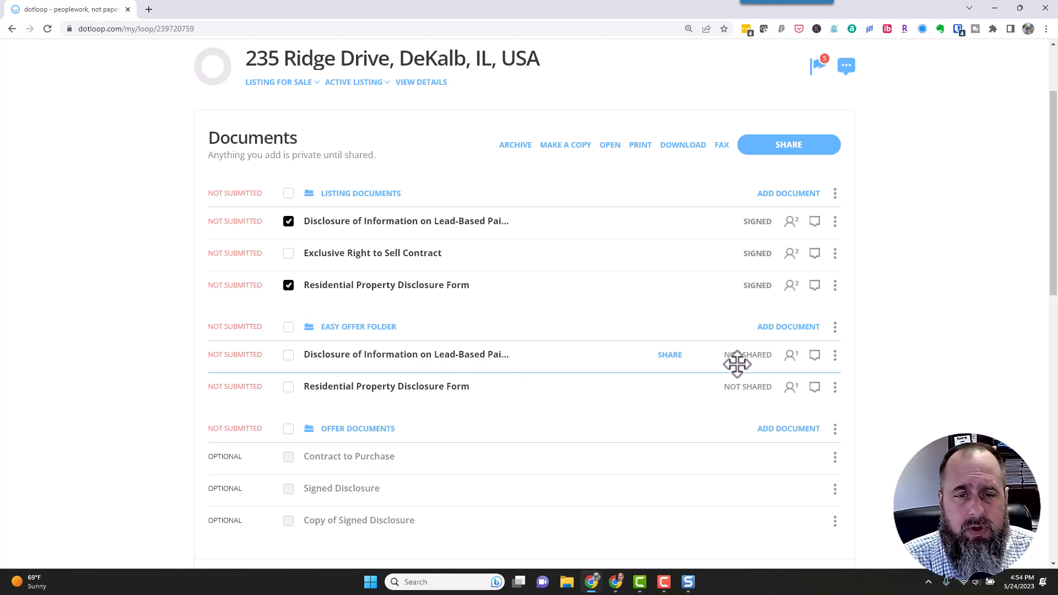
Add the 2019 IL Multi-Board contract from the RAFV template forms, found by searching 'multi'.
{"action": "left_click", "coordinate": [772, 331]}
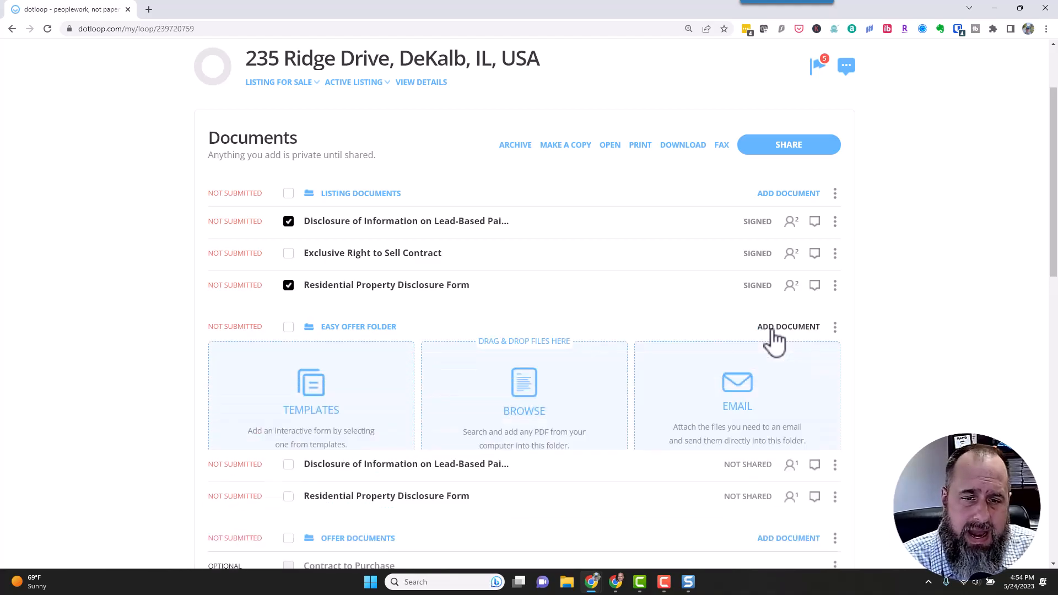
{"action": "left_click", "coordinate": [317, 414]}
{"action": "scroll", "coordinate": [365, 388], "scroll_direction": "down", "scroll_amount": 5}
{"action": "scroll", "coordinate": [365, 386], "scroll_direction": "down", "scroll_amount": 3}
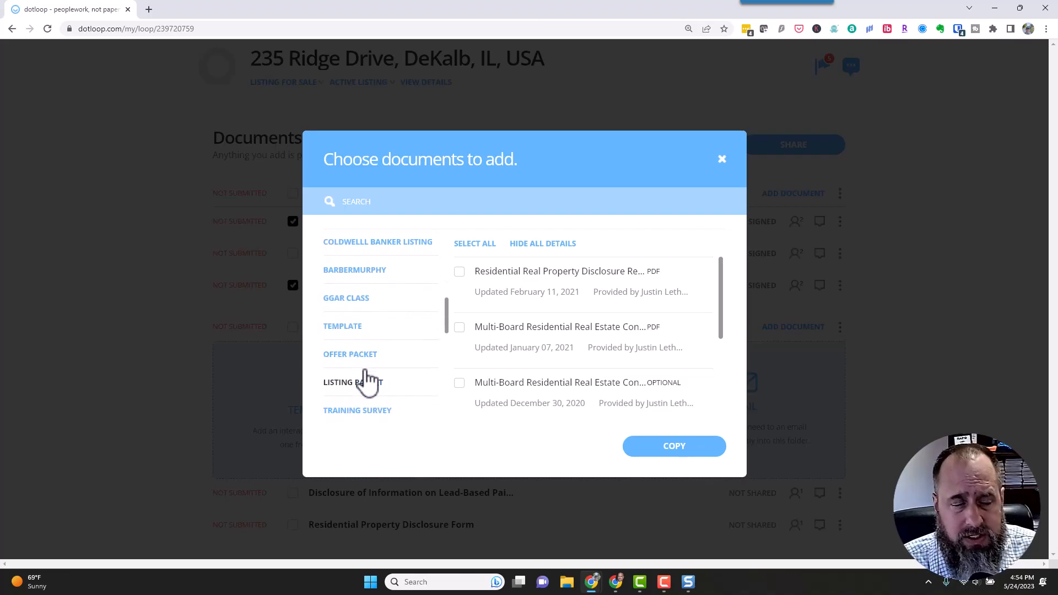
{"action": "scroll", "coordinate": [365, 382], "scroll_direction": "down", "scroll_amount": 5}
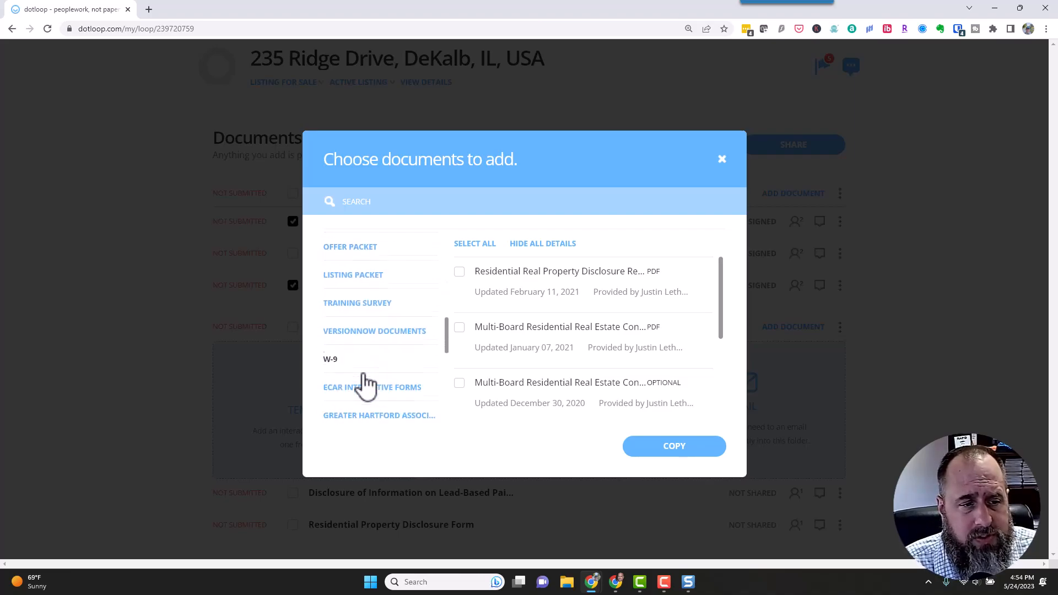
{"action": "scroll", "coordinate": [366, 384], "scroll_direction": "down", "scroll_amount": 3}
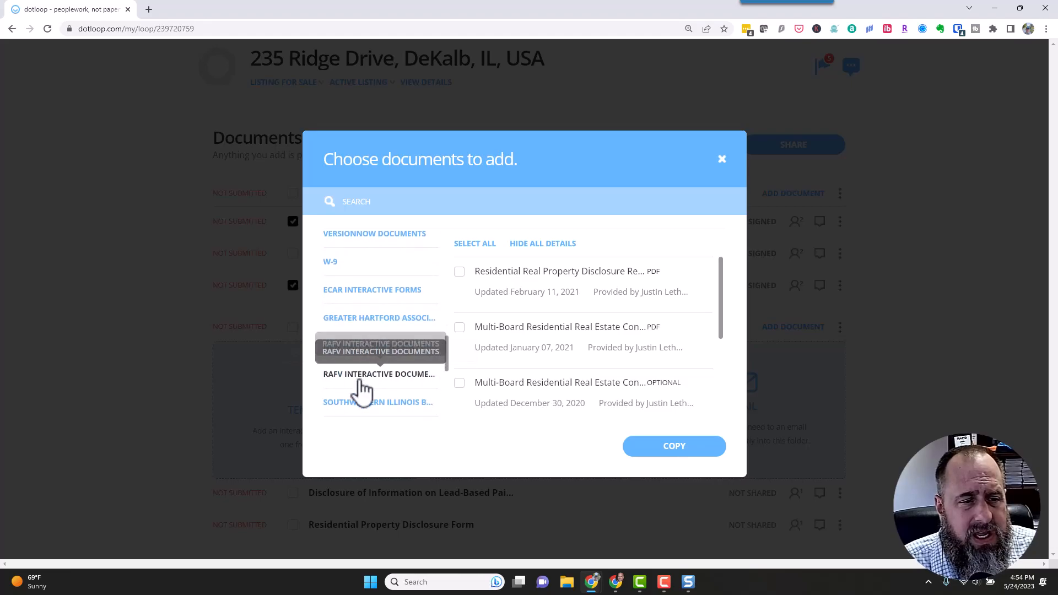
{"action": "left_click", "coordinate": [419, 368]}
{"action": "left_click", "coordinate": [448, 207]}
{"action": "type", "text": "multi"}
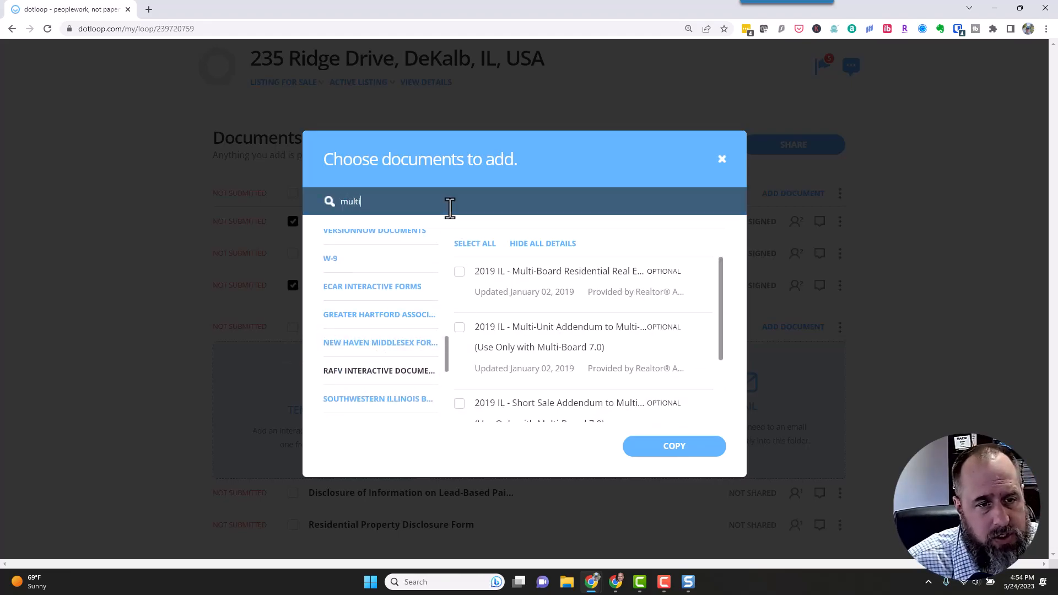
{"action": "left_click", "coordinate": [461, 277]}
{"action": "left_click", "coordinate": [706, 449]}
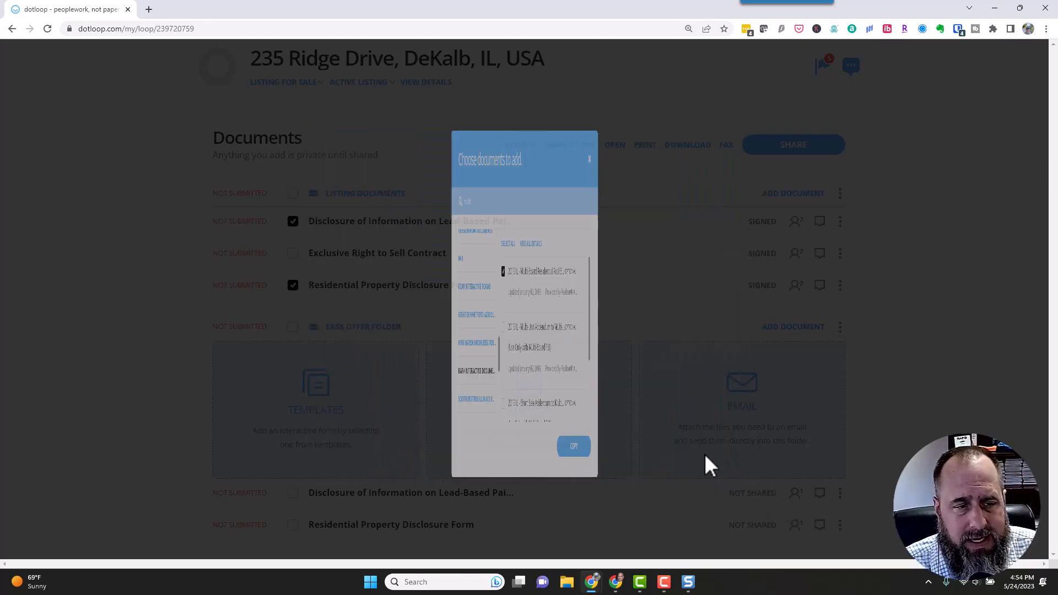
{"action": "left_click", "coordinate": [678, 507]}
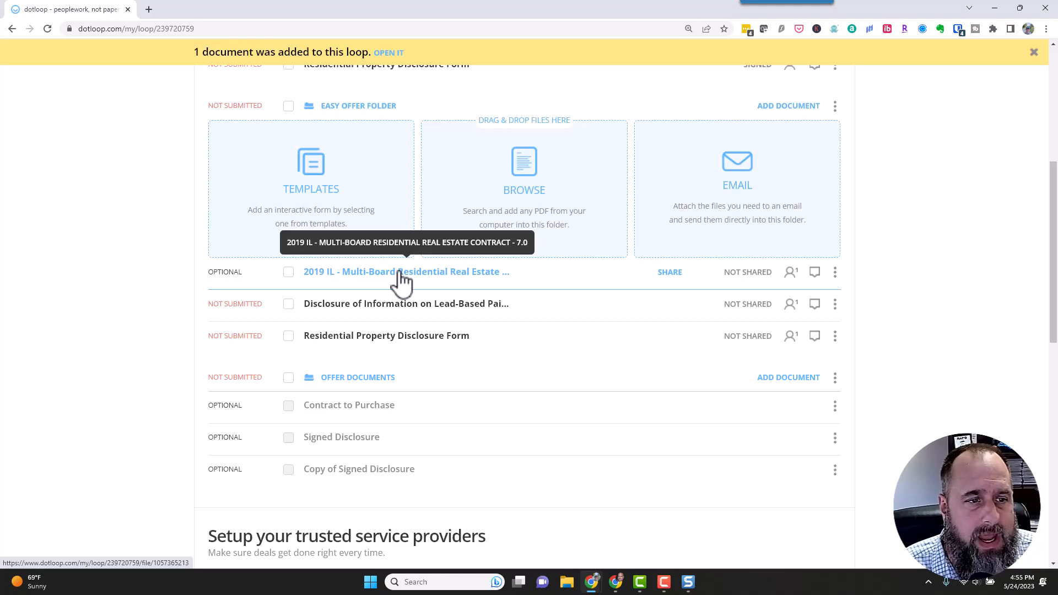
{"action": "left_click_drag", "start_coordinate": [400, 271], "coordinate": [398, 305]}
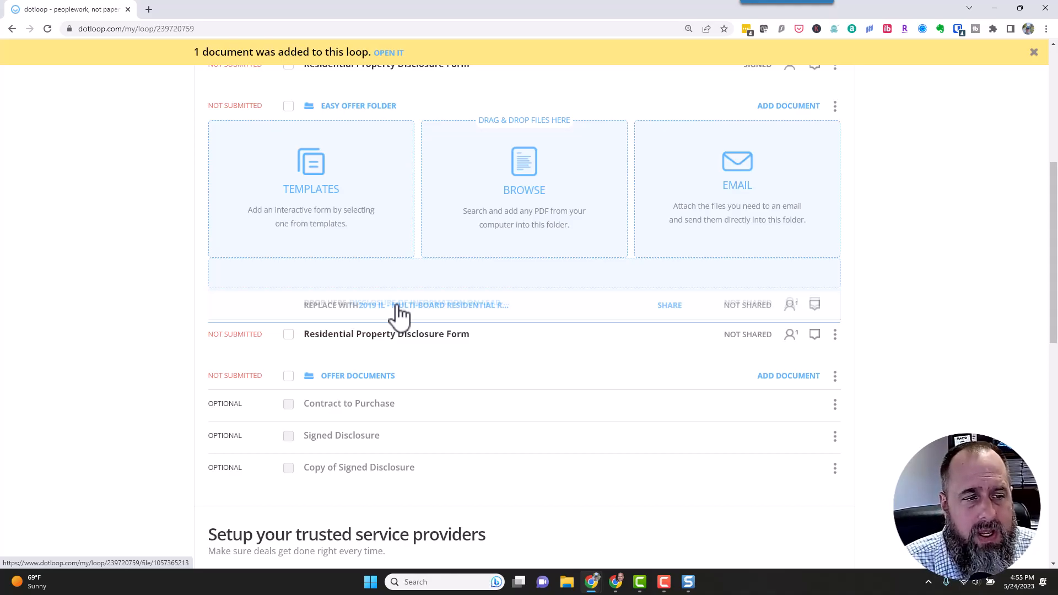
{"action": "left_click_drag", "start_coordinate": [398, 304], "coordinate": [415, 284]}
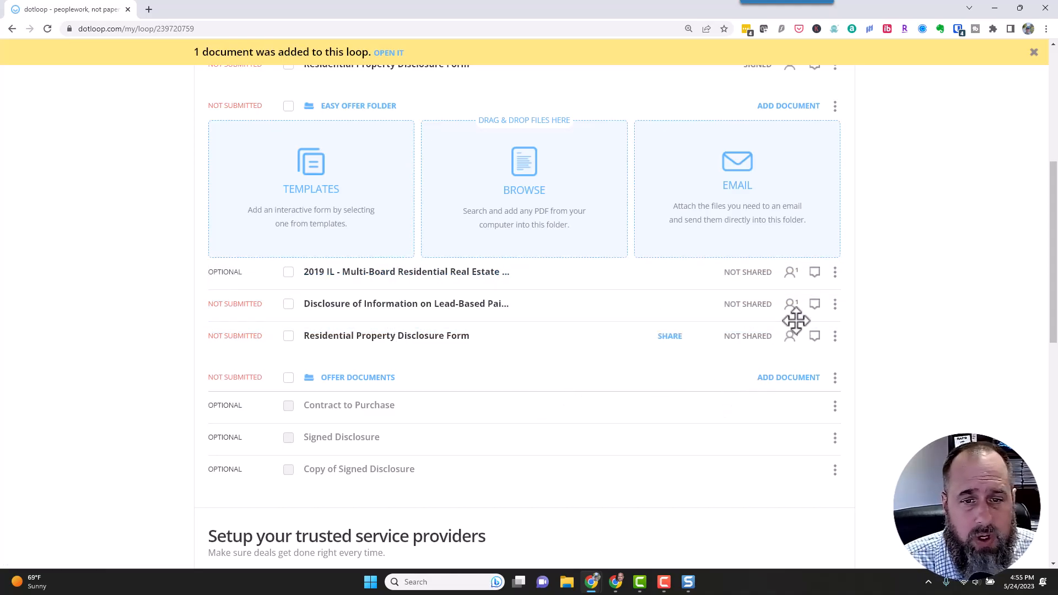
{"action": "left_click", "coordinate": [835, 272]}
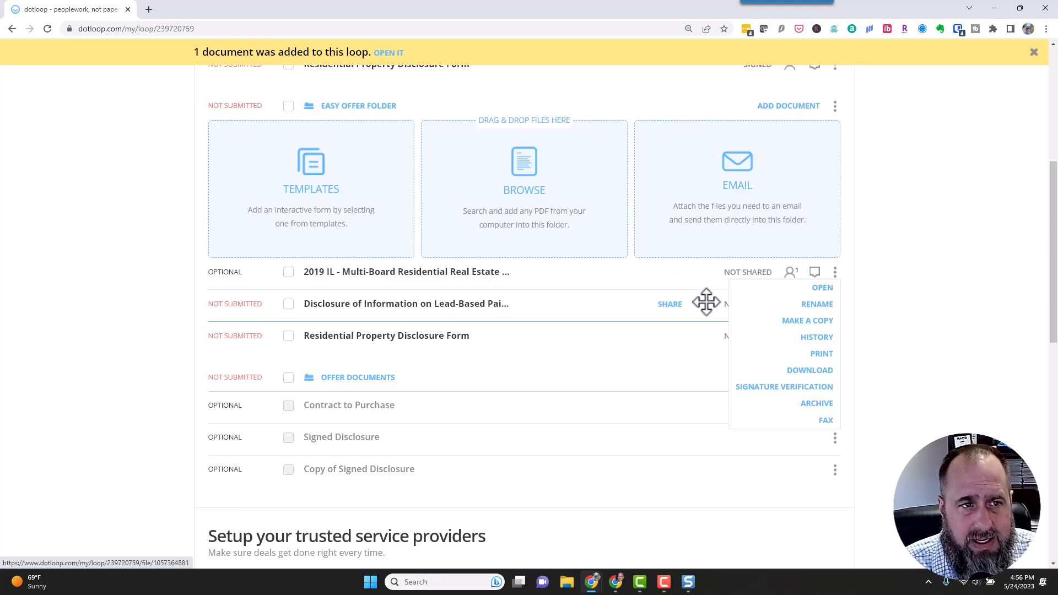
{"action": "left_click", "coordinate": [928, 211]}
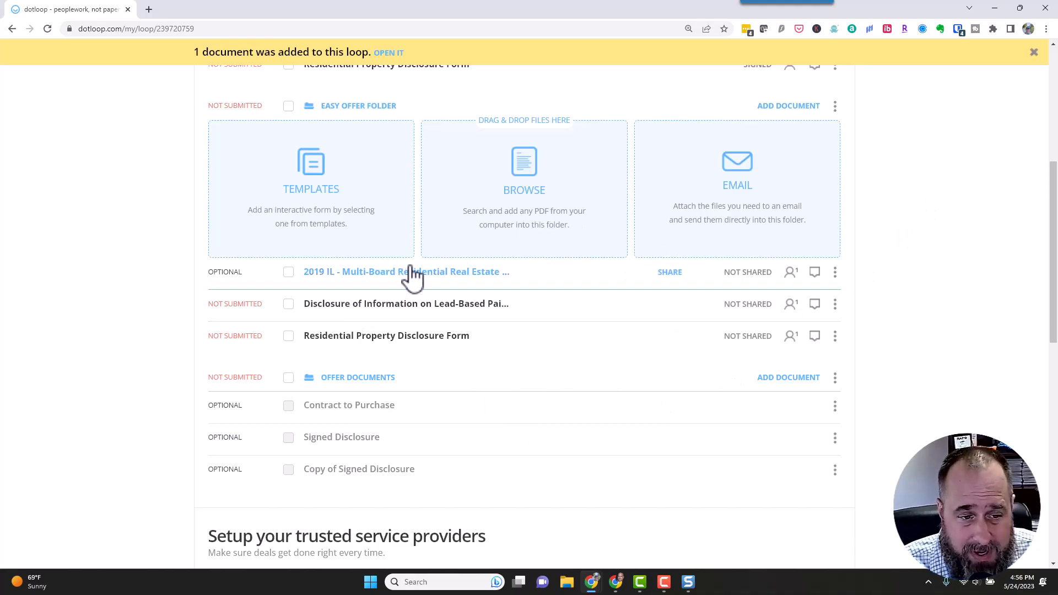
{"action": "scroll", "coordinate": [419, 276], "scroll_direction": "up", "scroll_amount": 5}
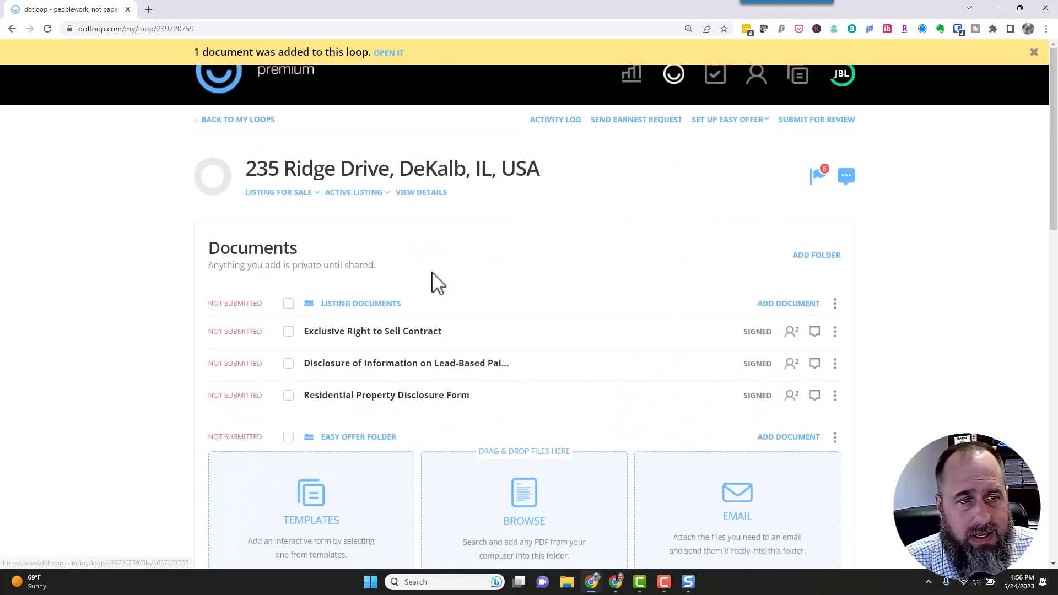
Set up Easy Offer with the listing agent selected and the Easy Offer Folder included.
{"action": "left_click", "coordinate": [1033, 52]}
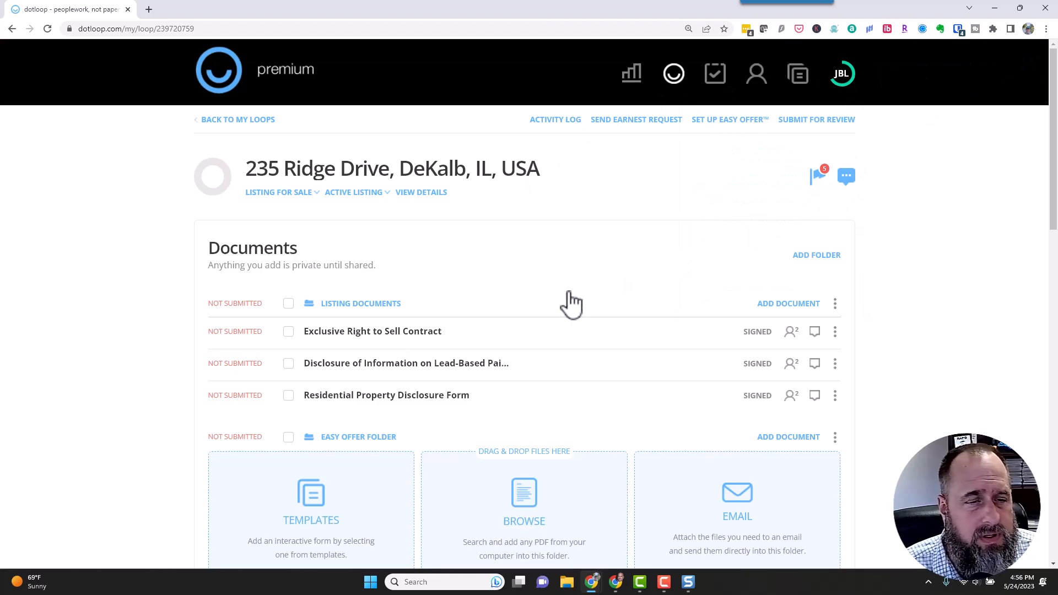
{"action": "left_click", "coordinate": [727, 123]}
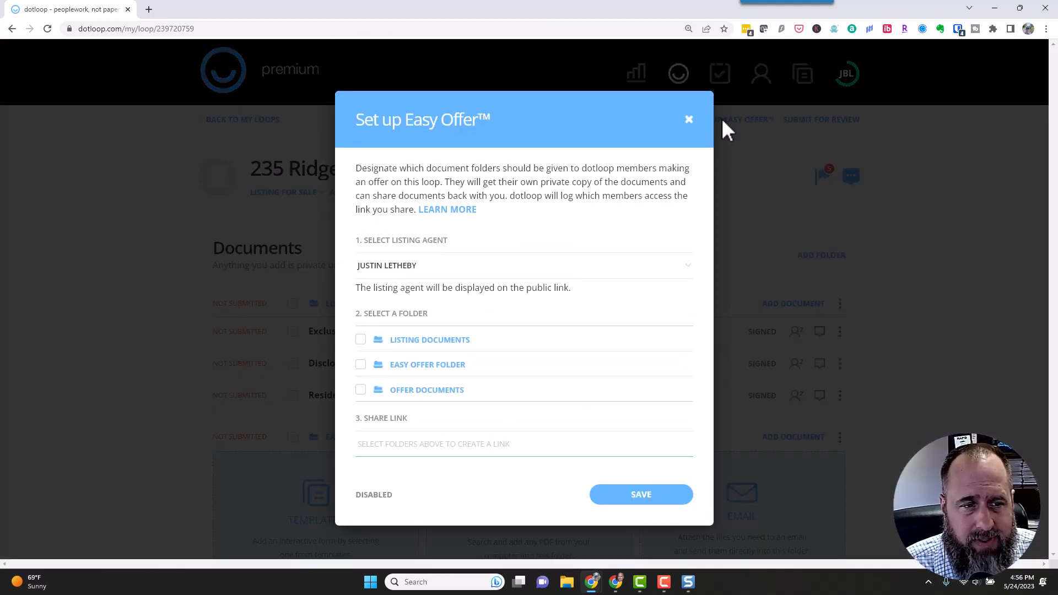
{"action": "left_click", "coordinate": [528, 270]}
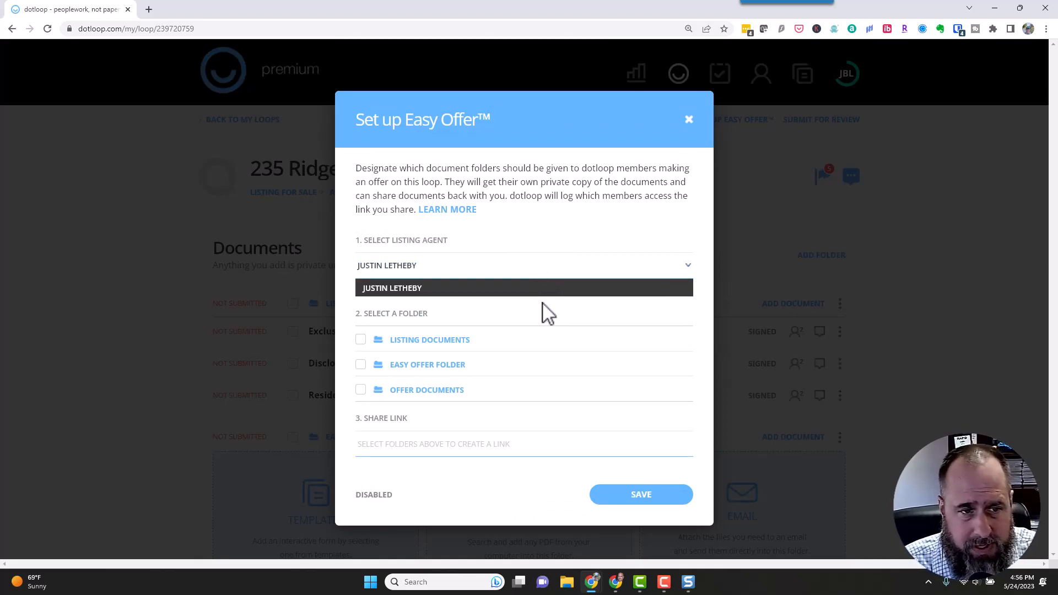
{"action": "left_click", "coordinate": [514, 311]}
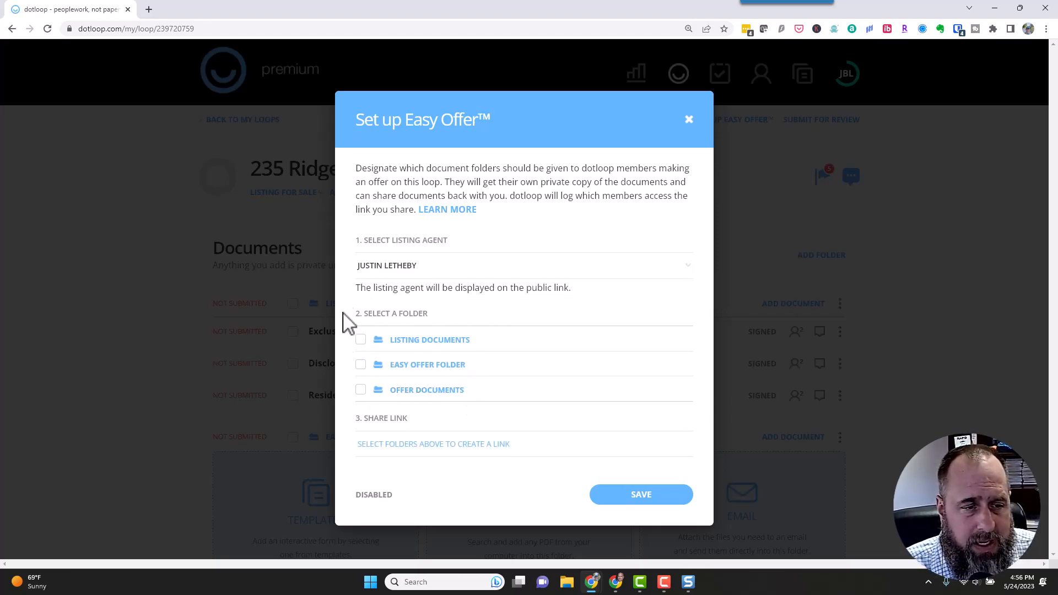
{"action": "left_click_drag", "start_coordinate": [477, 380], "coordinate": [392, 382]}
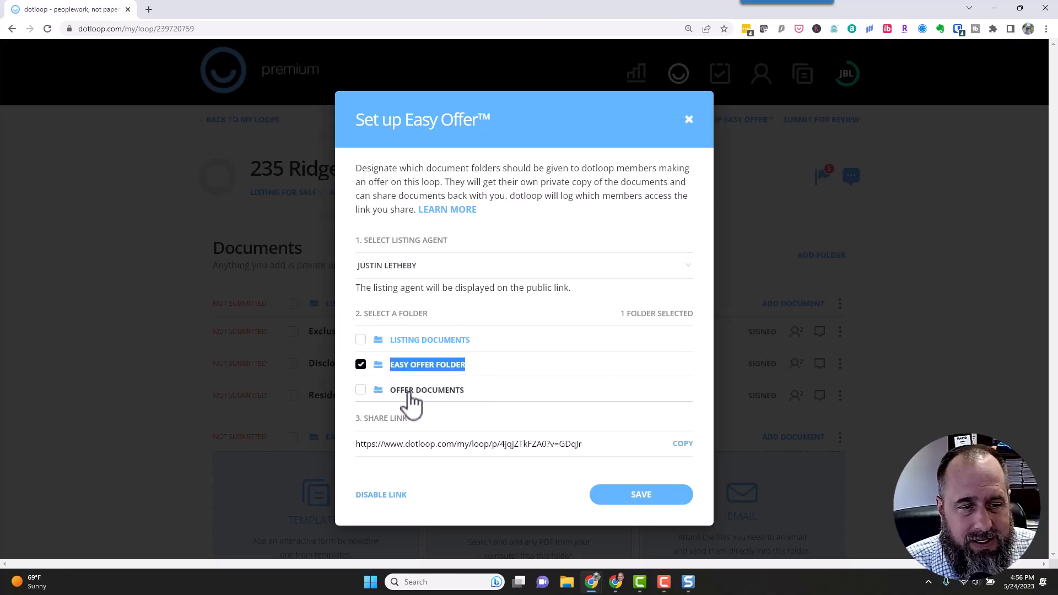
{"action": "left_click", "coordinate": [586, 316]}
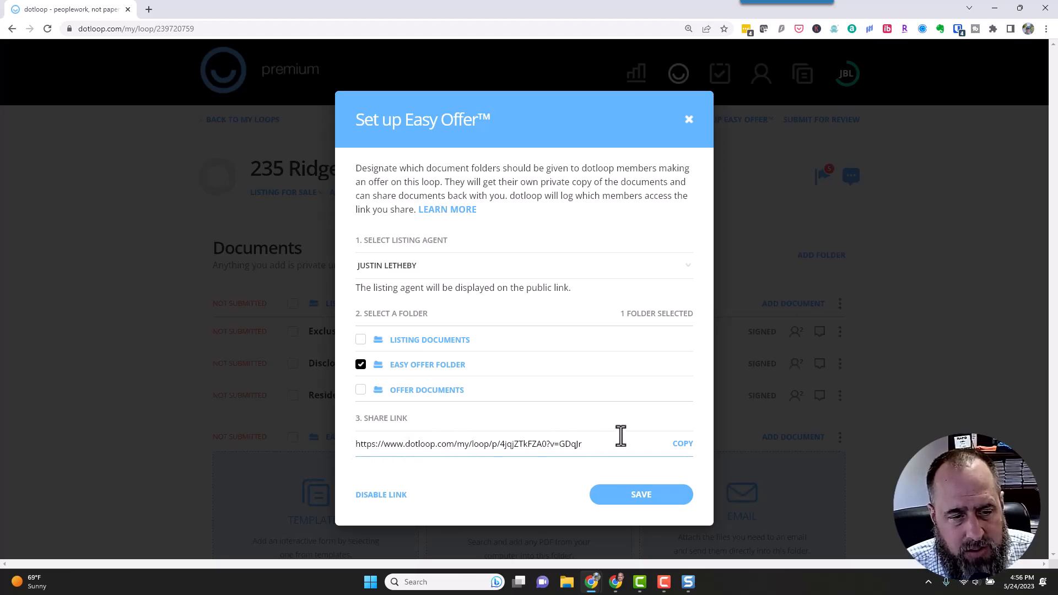
Copy the Easy Offer share link and save the settings.
{"action": "left_click_drag", "start_coordinate": [605, 442], "coordinate": [353, 462]}
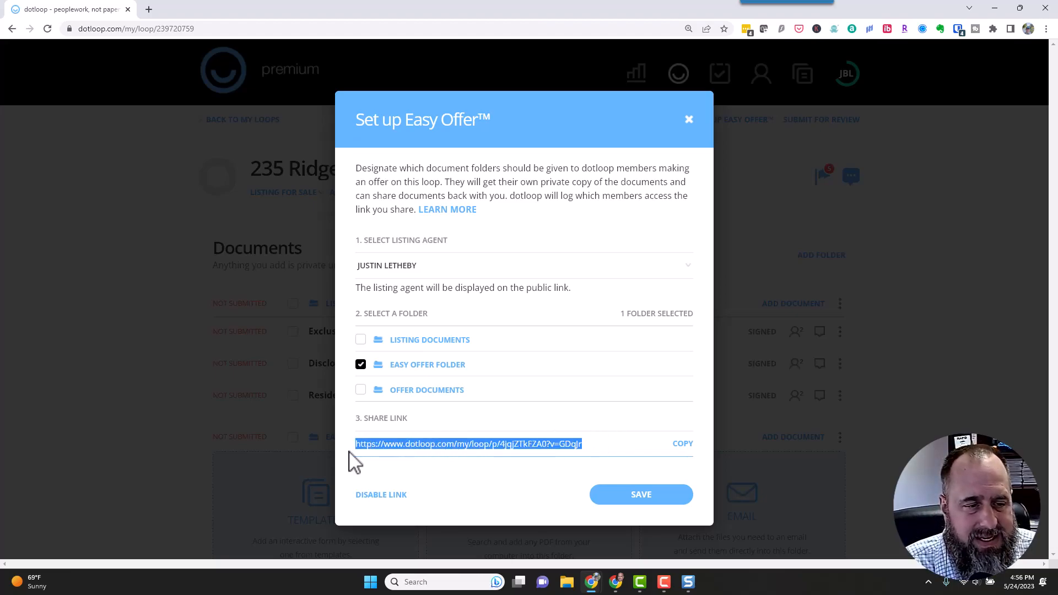
{"action": "left_click", "coordinate": [681, 445]}
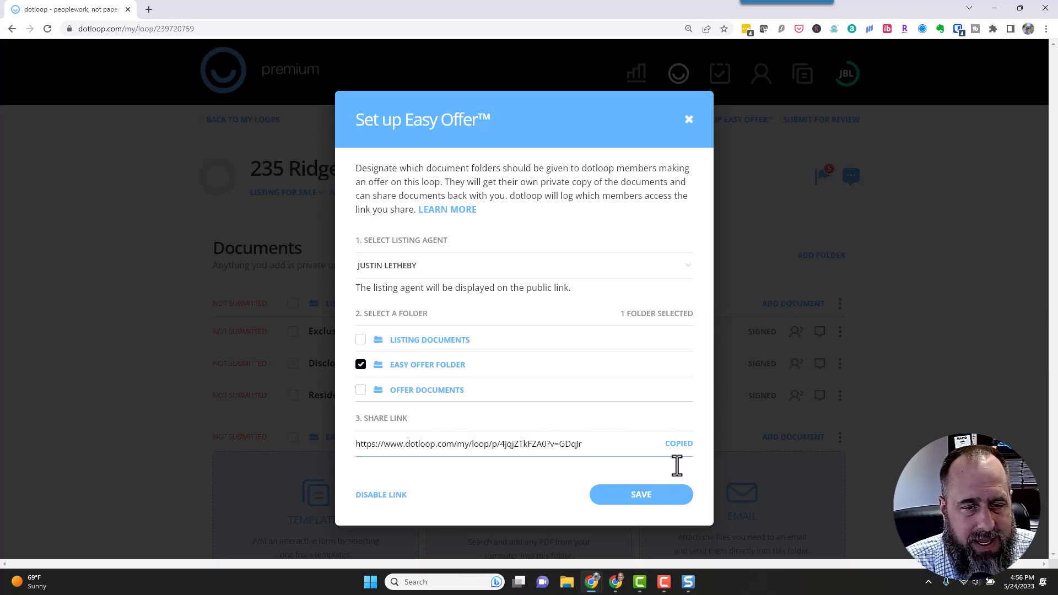
{"action": "left_click", "coordinate": [640, 502]}
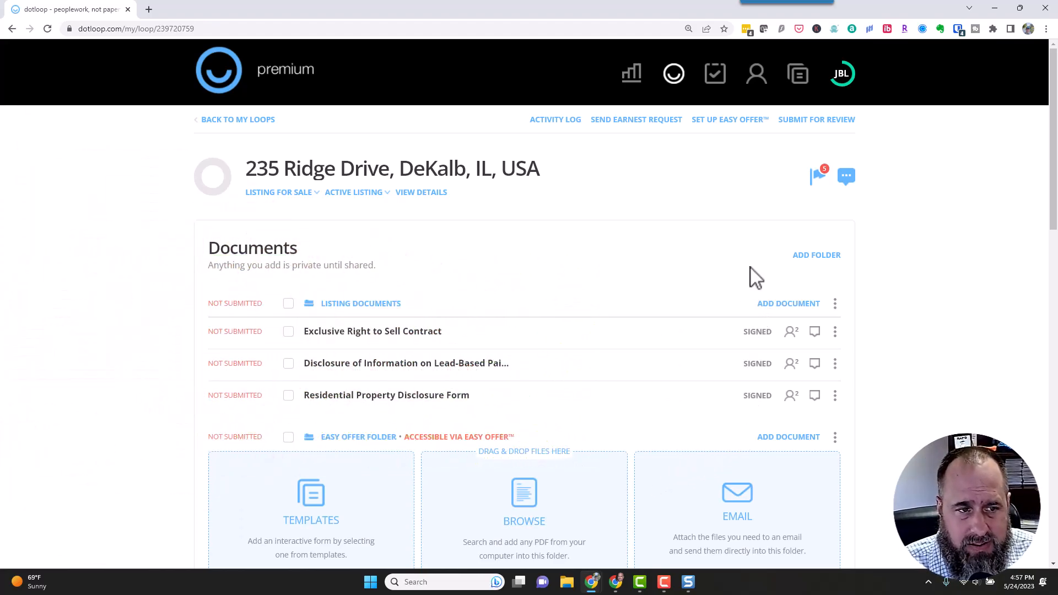
Paste and load the copied Easy Offer share link in a new Chrome incognito window.
{"action": "key", "text": "ctrl+shift+n"}
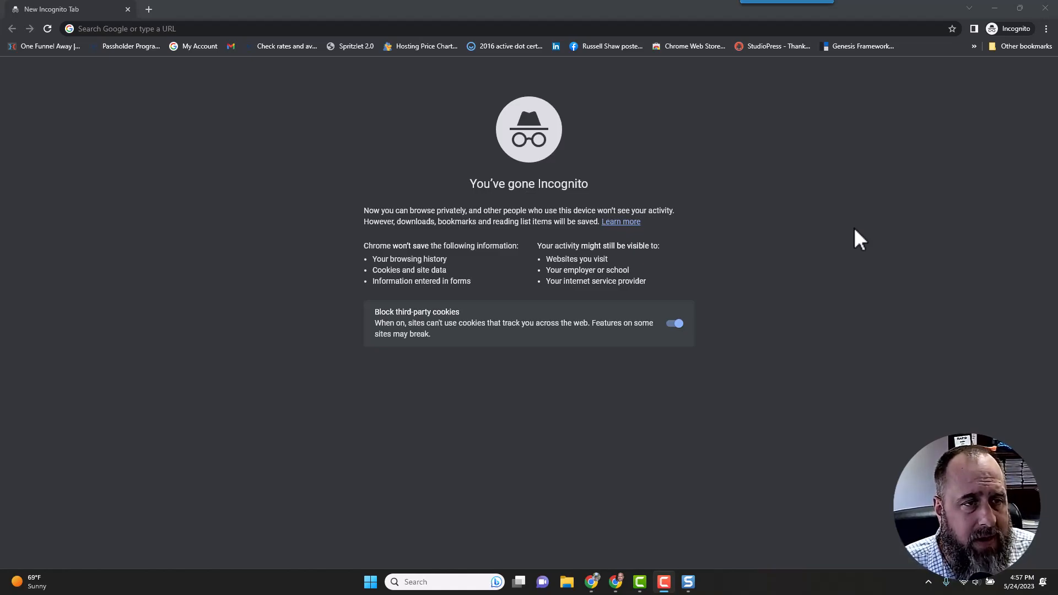
{"action": "left_click", "coordinate": [546, 29]}
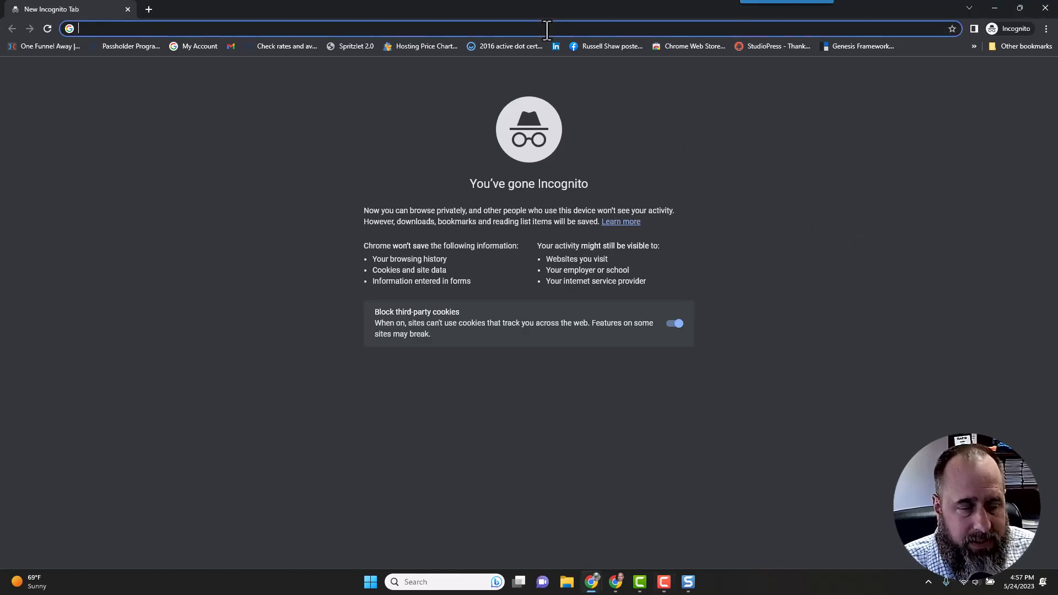
{"action": "key", "text": "ctrl+v"}
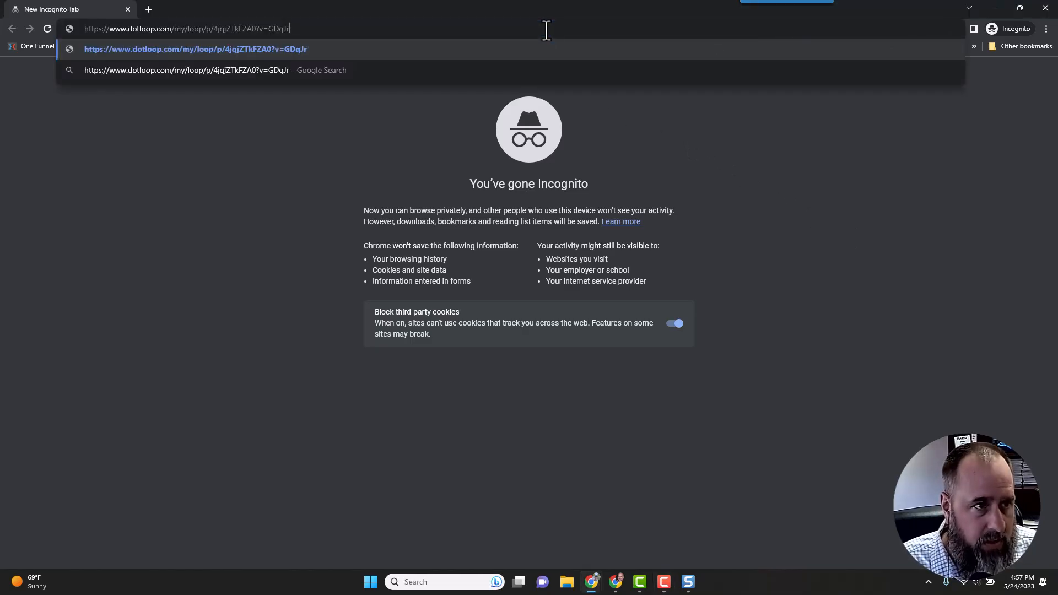
{"action": "left_click", "coordinate": [330, 70]}
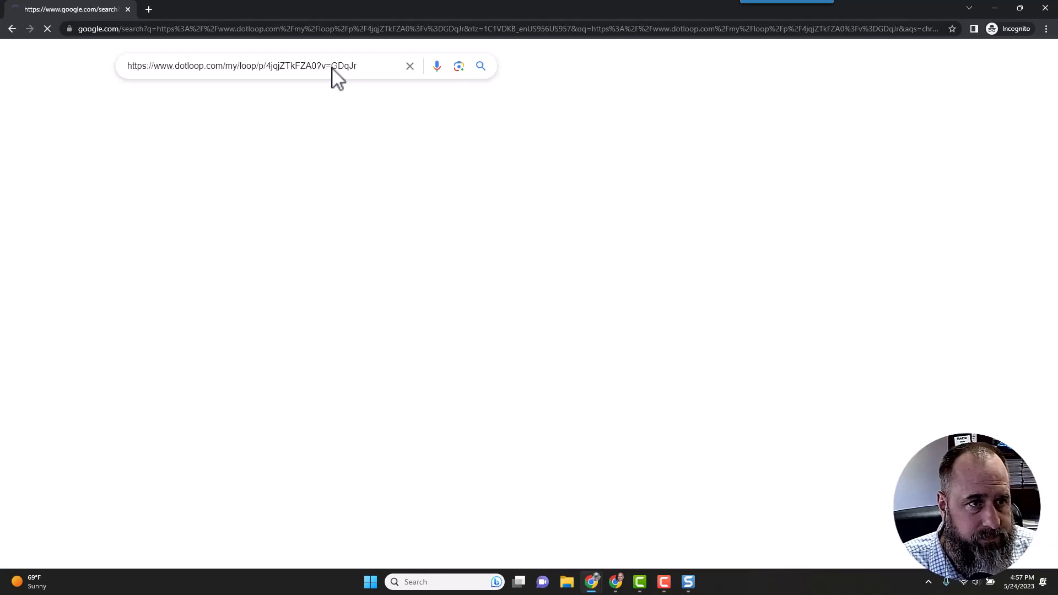
{"action": "left_click", "coordinate": [467, 31]}
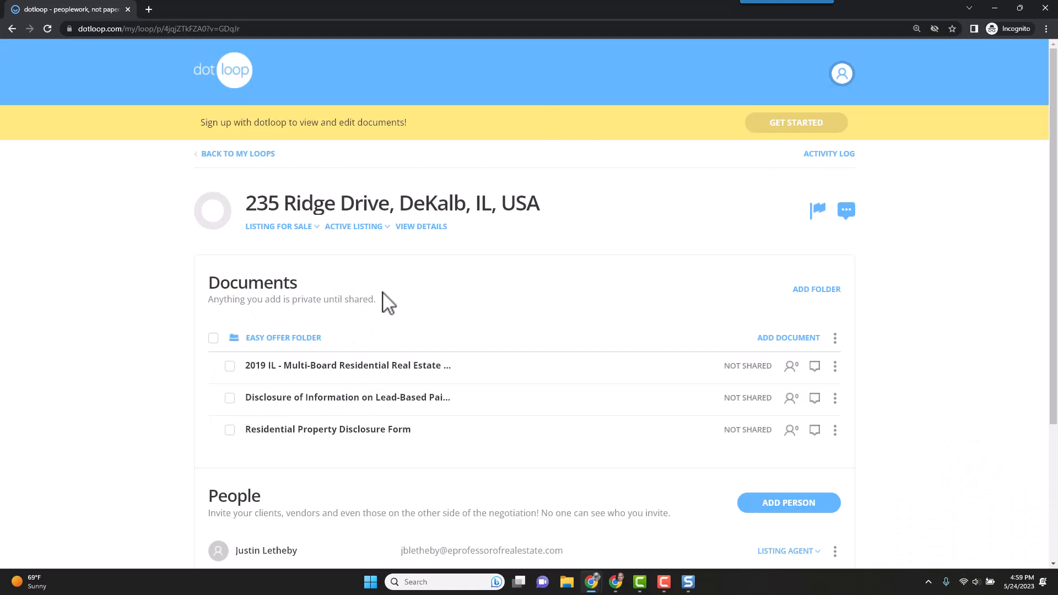
Choose Get Started on the public offer page, then switch to Log in.
{"action": "key", "text": "F10"}
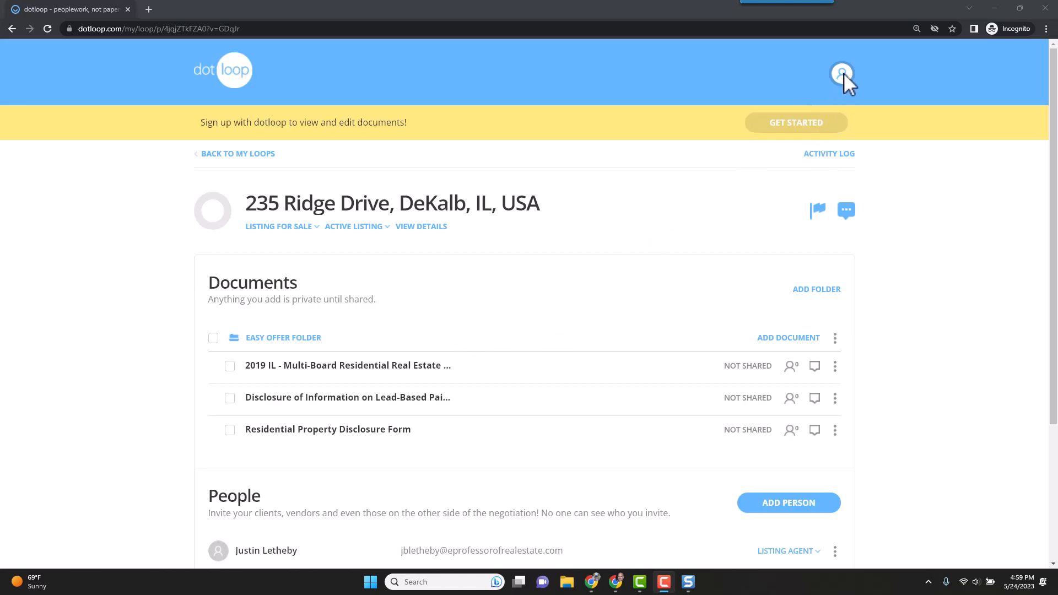
{"action": "left_click", "coordinate": [781, 131]}
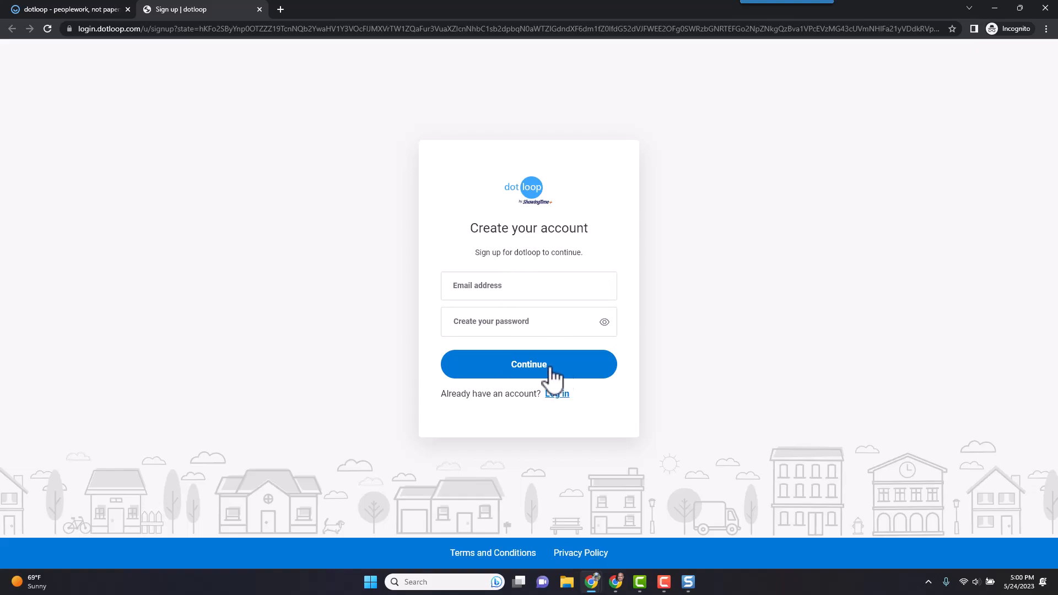
{"action": "left_click", "coordinate": [557, 395]}
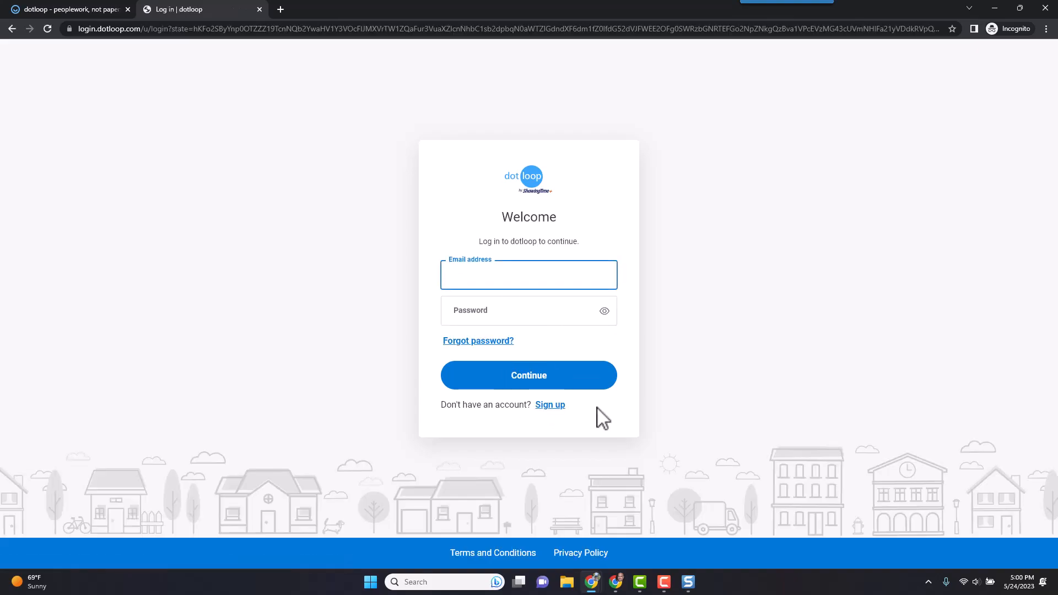
Sign in with the account email and password, then verify the code and remember this device.
{"action": "left_click", "coordinate": [505, 269]}
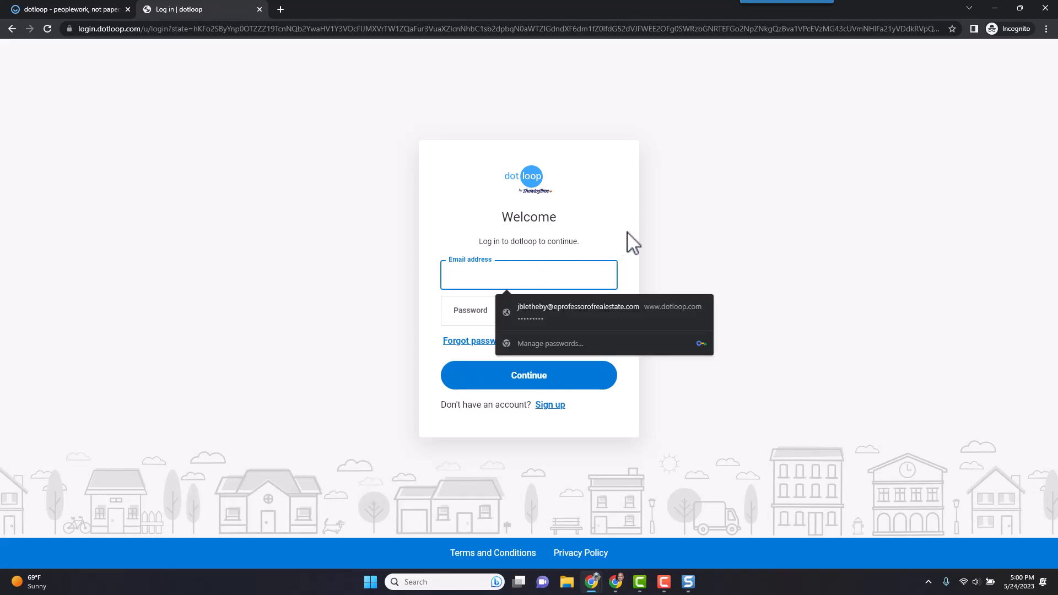
{"action": "left_click", "coordinate": [569, 238]}
{"action": "left_click", "coordinate": [494, 275]}
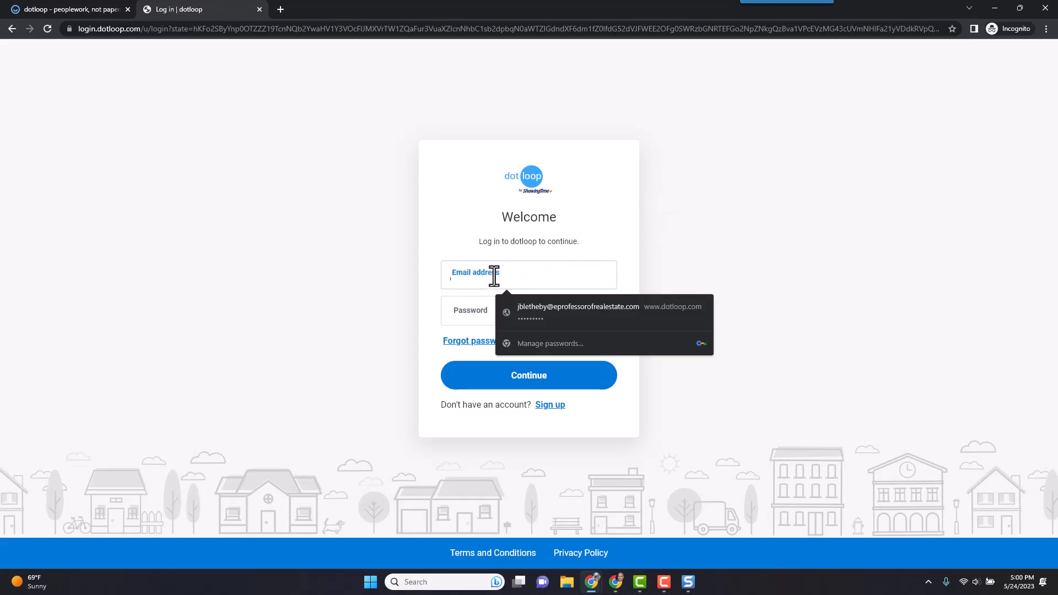
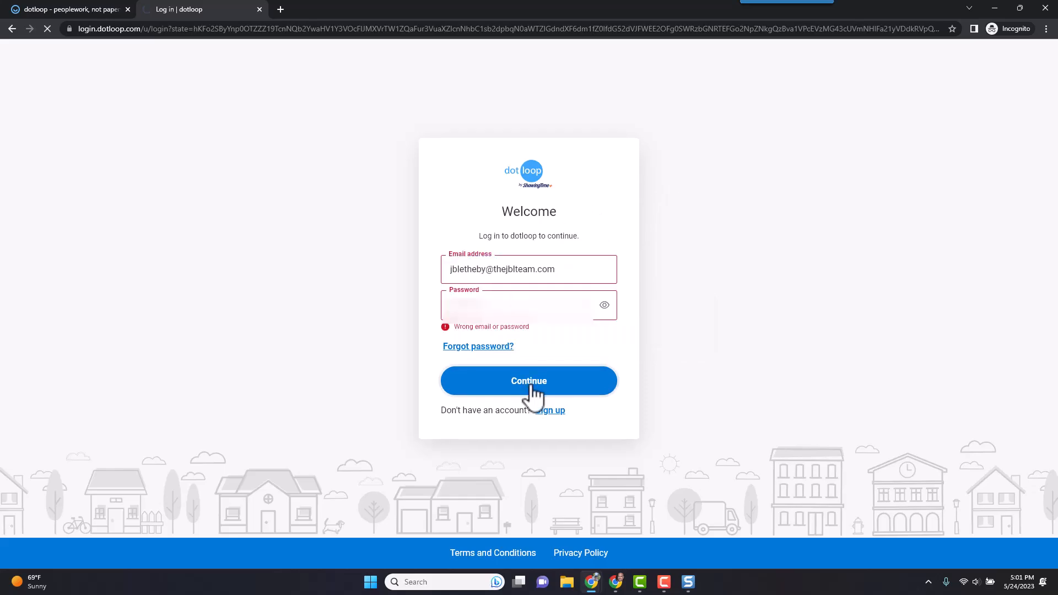
{"action": "left_click", "coordinate": [531, 386]}
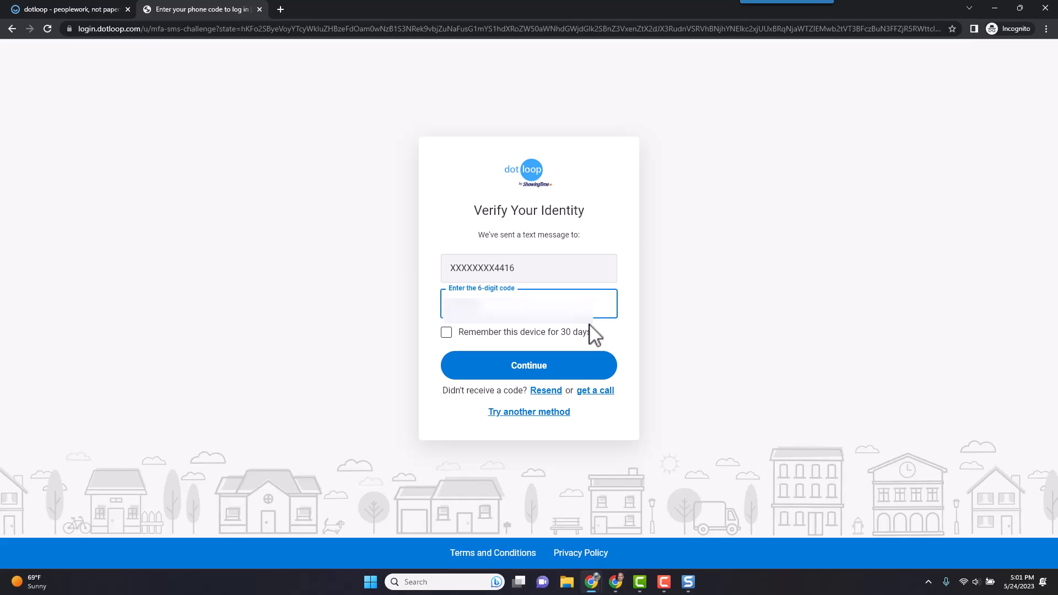
{"action": "left_click", "coordinate": [463, 334]}
{"action": "left_click", "coordinate": [523, 379]}
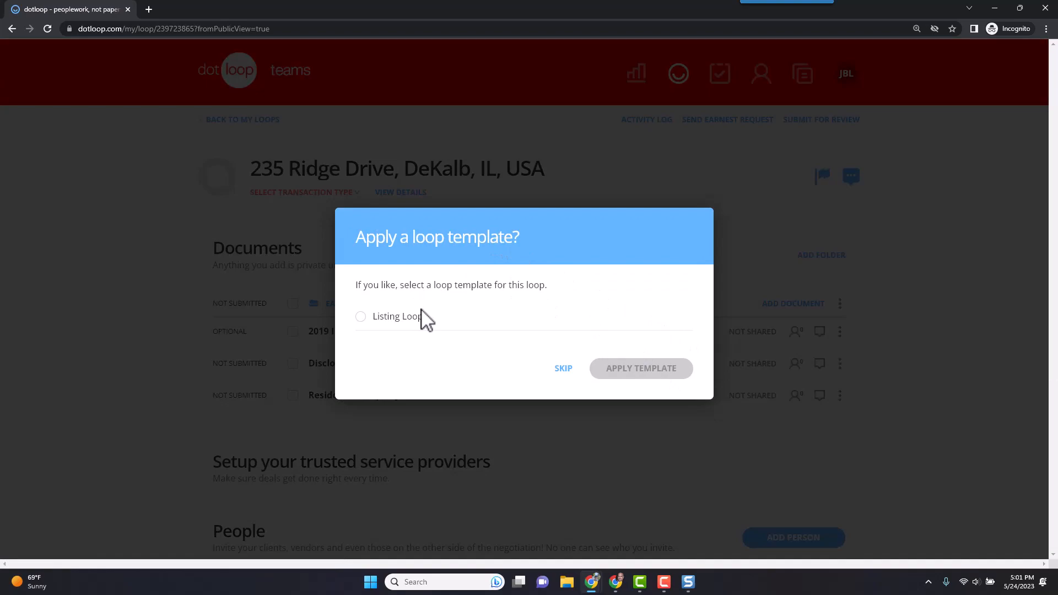
Skip the Apply a loop template prompt.
{"action": "left_click", "coordinate": [563, 370]}
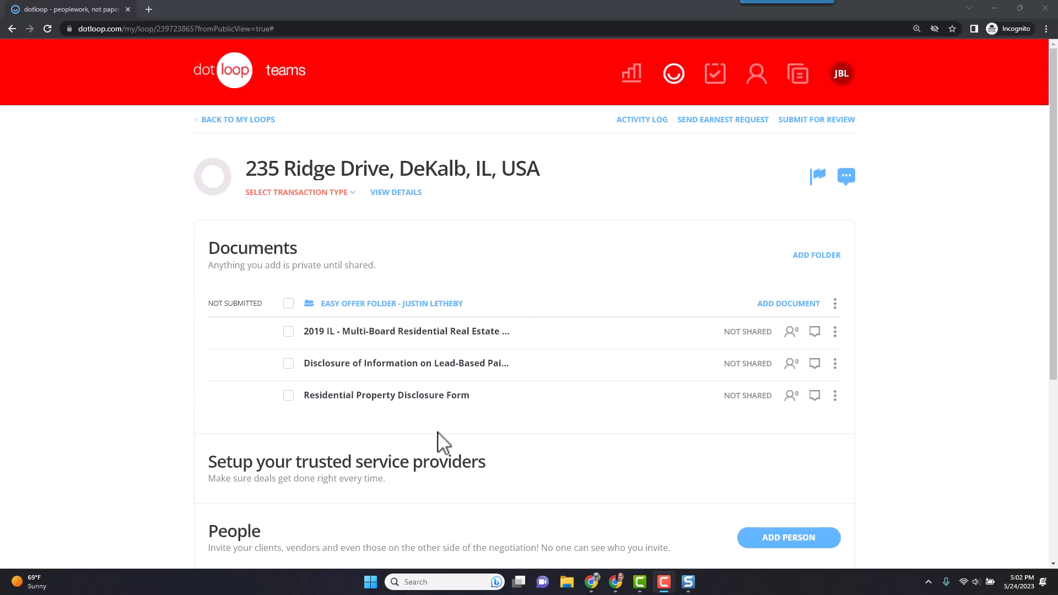
Enter 125000 as the loop's Purchase/Sale Price.
{"action": "left_click", "coordinate": [396, 194]}
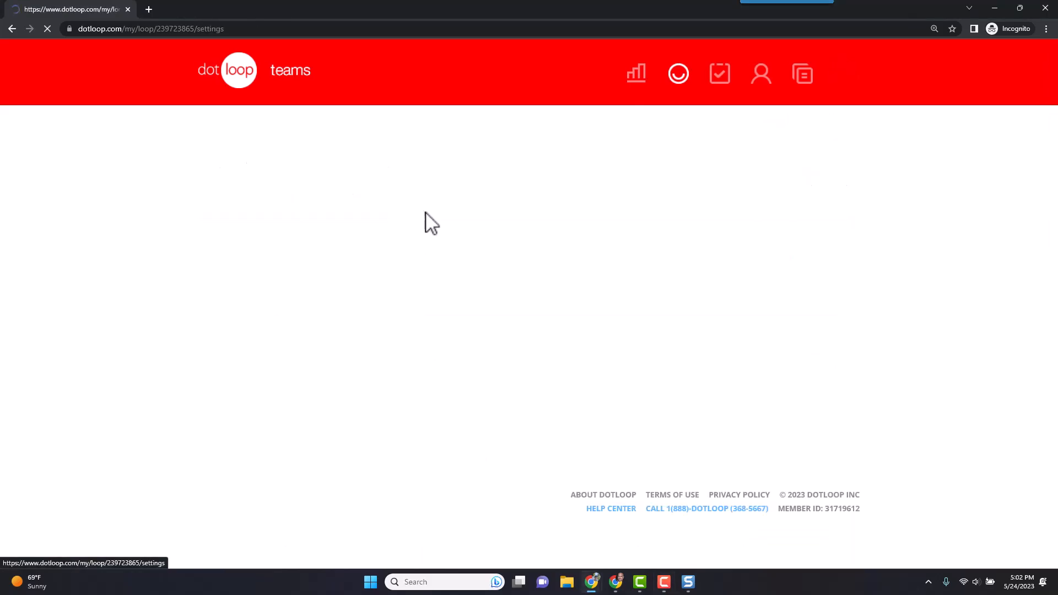
{"action": "scroll", "coordinate": [456, 345], "scroll_direction": "down", "scroll_amount": 5}
{"action": "scroll", "coordinate": [471, 389], "scroll_direction": "down", "scroll_amount": 7}
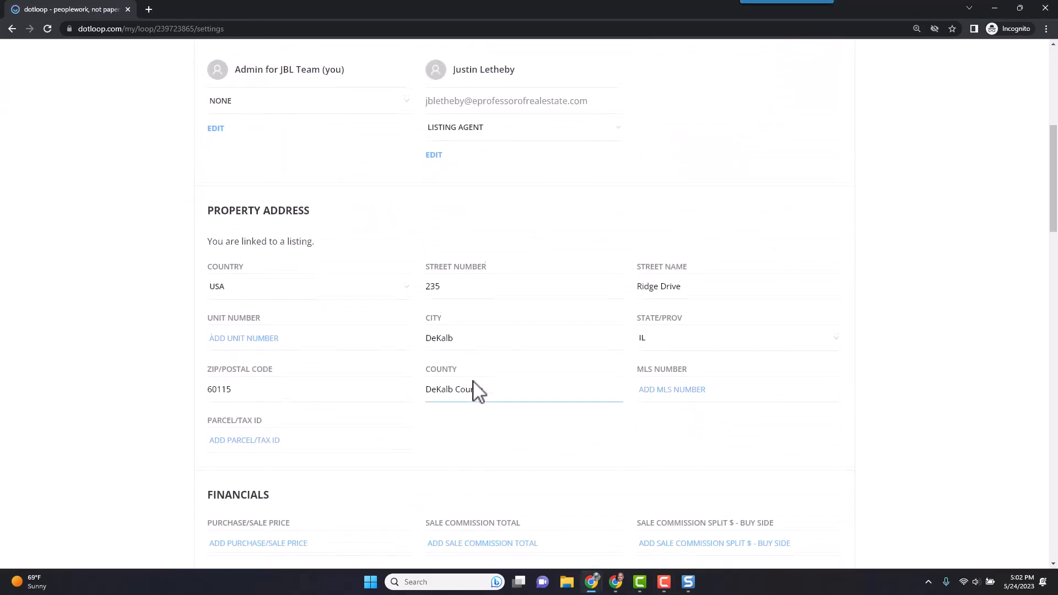
{"action": "left_click", "coordinate": [267, 208]}
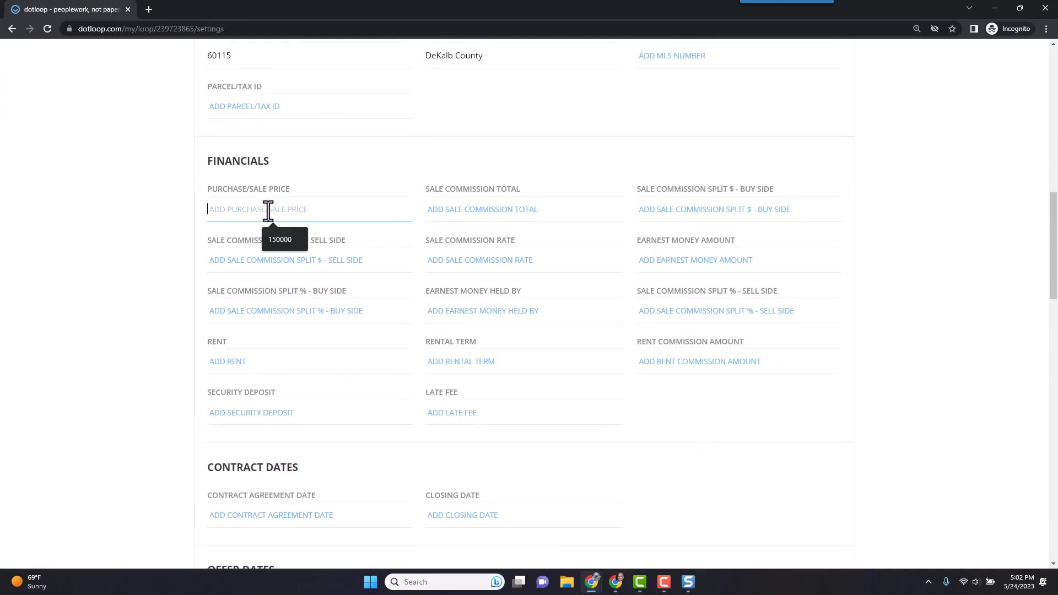
{"action": "type", "text": "12500"}
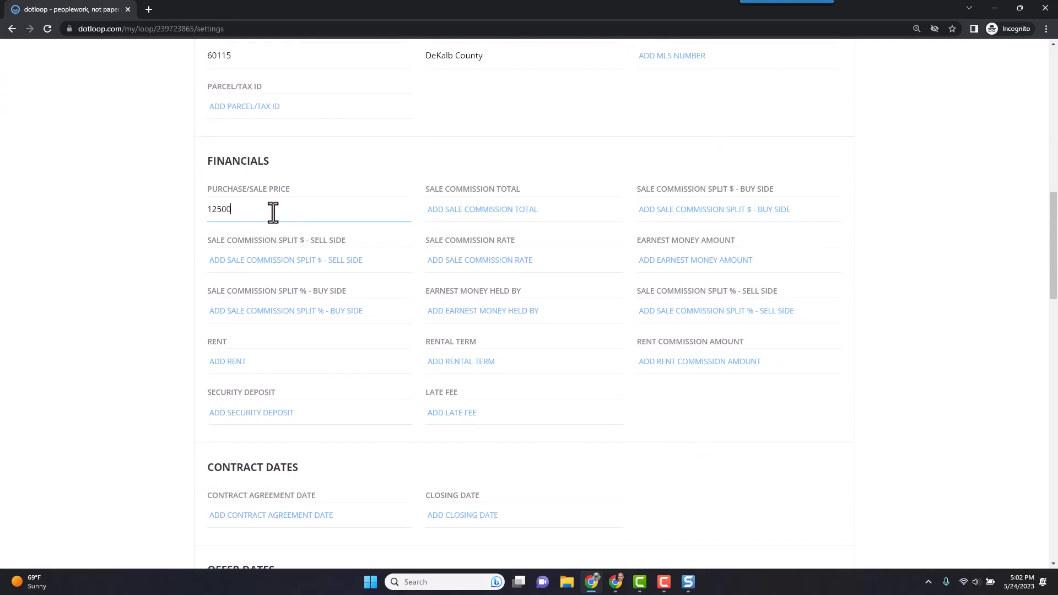
{"action": "left_click", "coordinate": [480, 160]}
Set the contract agreement date to 05/24/2023 and the closing date to 05/31/2023.
{"action": "scroll", "coordinate": [457, 372], "scroll_direction": "down", "scroll_amount": 3}
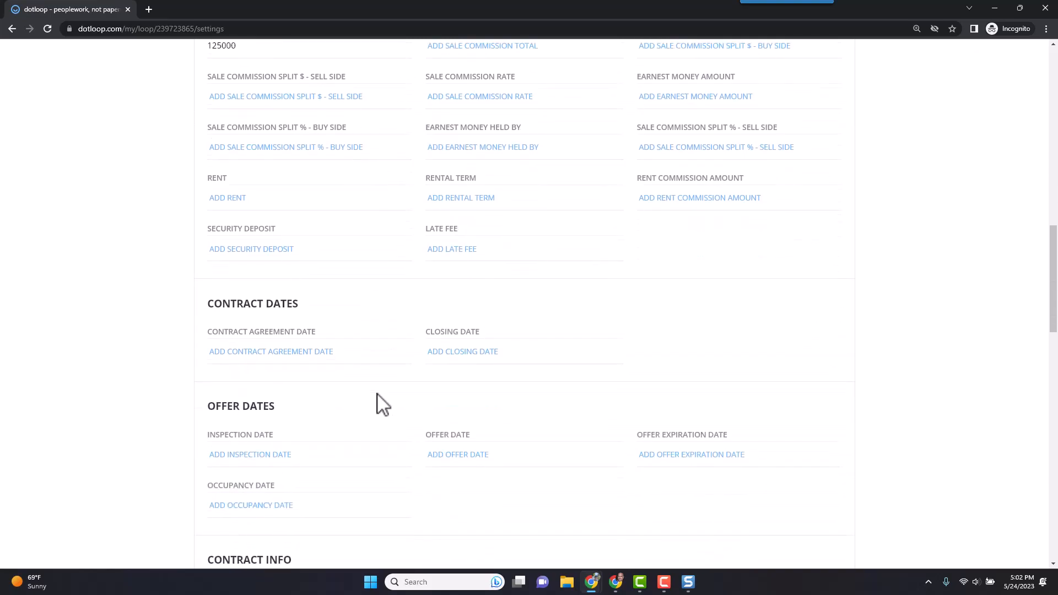
{"action": "left_click", "coordinate": [303, 351]}
{"action": "left_click", "coordinate": [275, 471]}
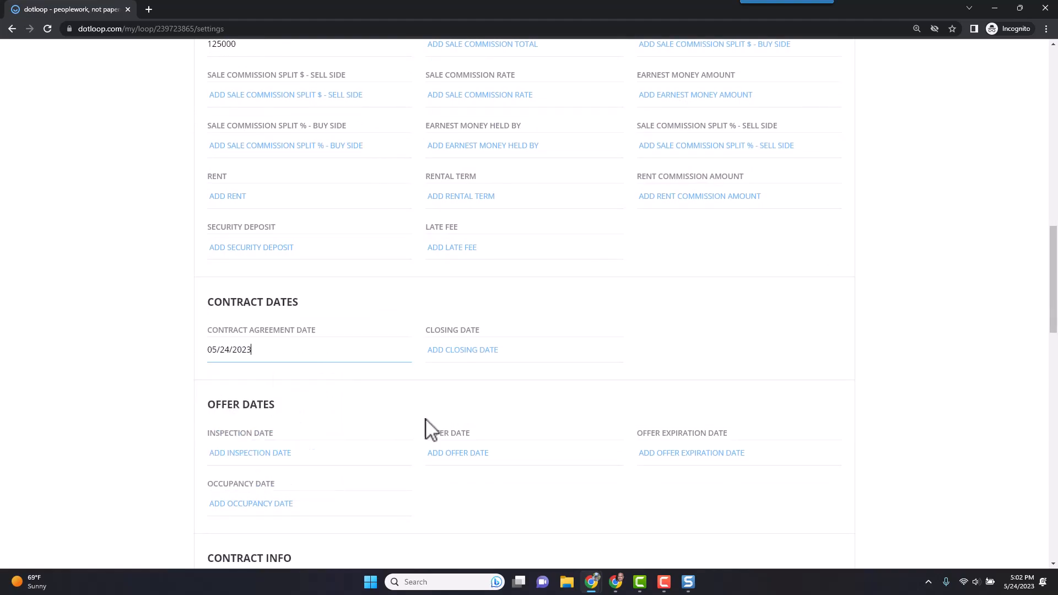
{"action": "scroll", "coordinate": [440, 393], "scroll_direction": "down", "scroll_amount": 2}
{"action": "left_click", "coordinate": [489, 237]}
{"action": "left_click", "coordinate": [494, 379]}
{"action": "scroll", "coordinate": [378, 442], "scroll_direction": "down", "scroll_amount": 9}
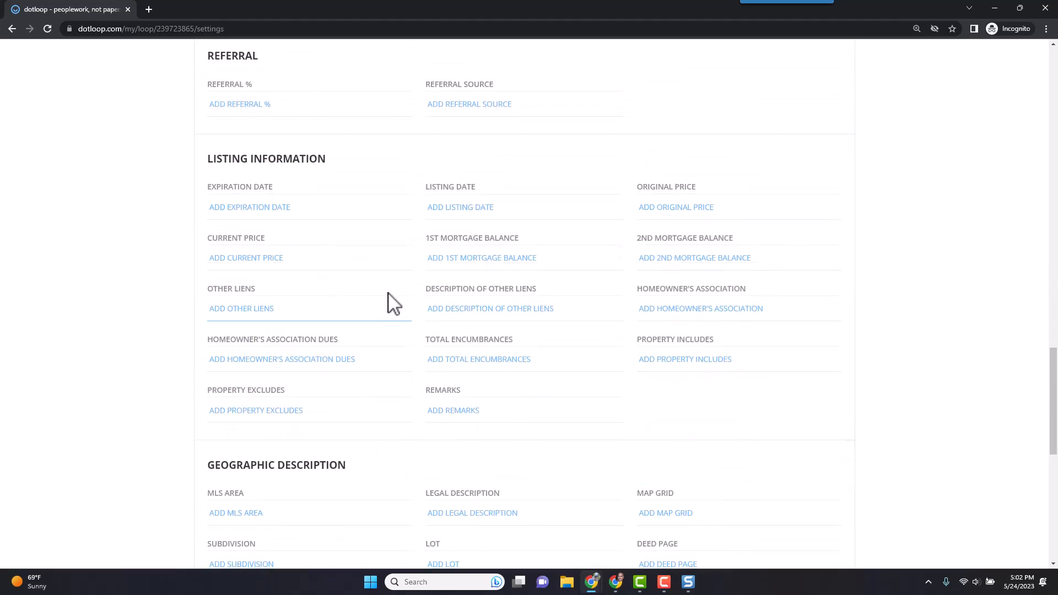
{"action": "scroll", "coordinate": [368, 334], "scroll_direction": "down", "scroll_amount": 3}
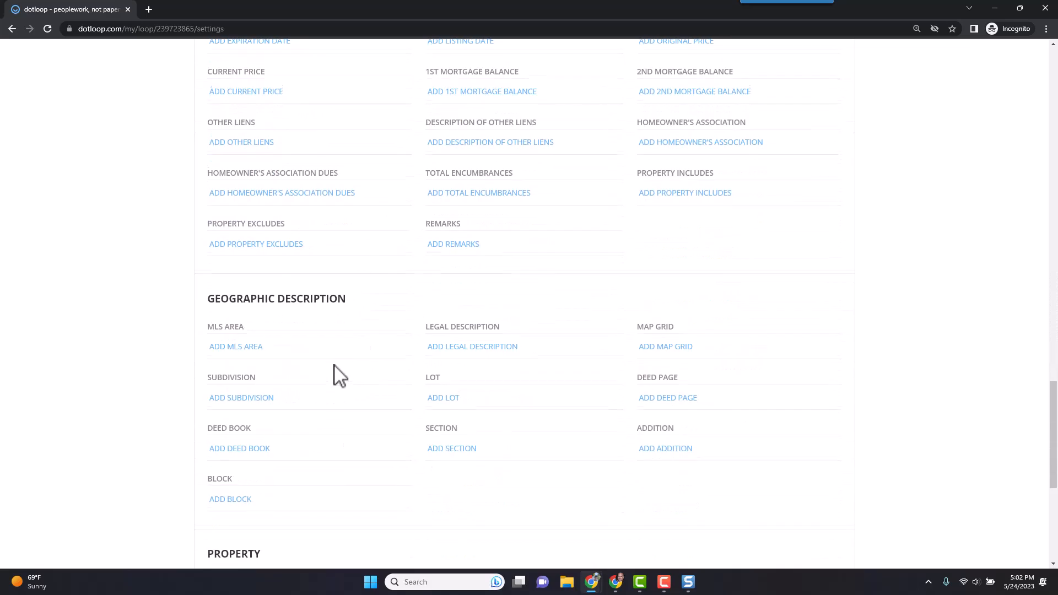
{"action": "scroll", "coordinate": [338, 374], "scroll_direction": "down", "scroll_amount": 6}
{"action": "left_click", "coordinate": [783, 410]}
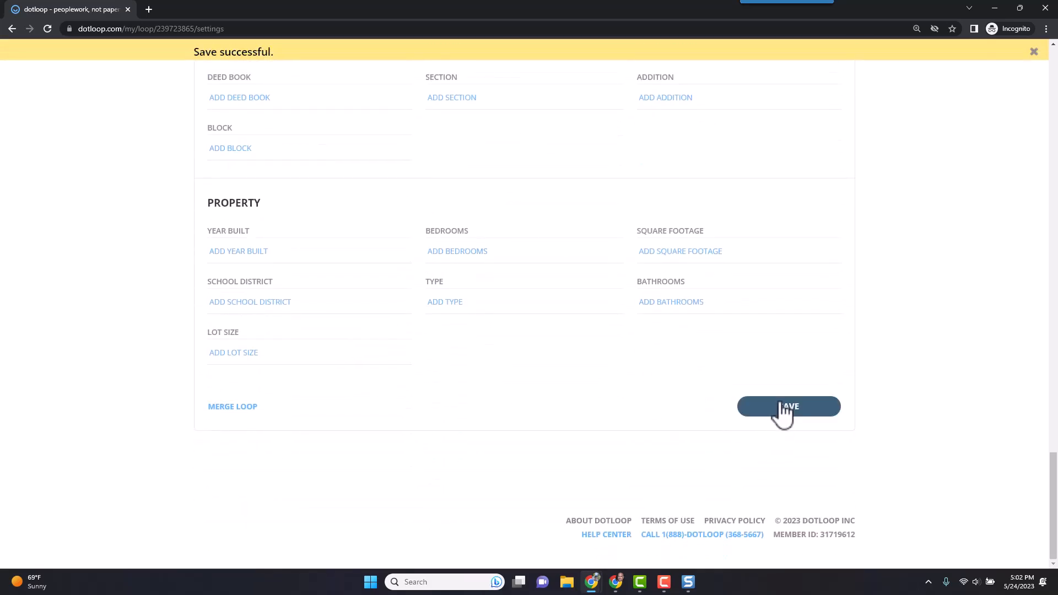
{"action": "scroll", "coordinate": [515, 347], "scroll_direction": "up", "scroll_amount": 5}
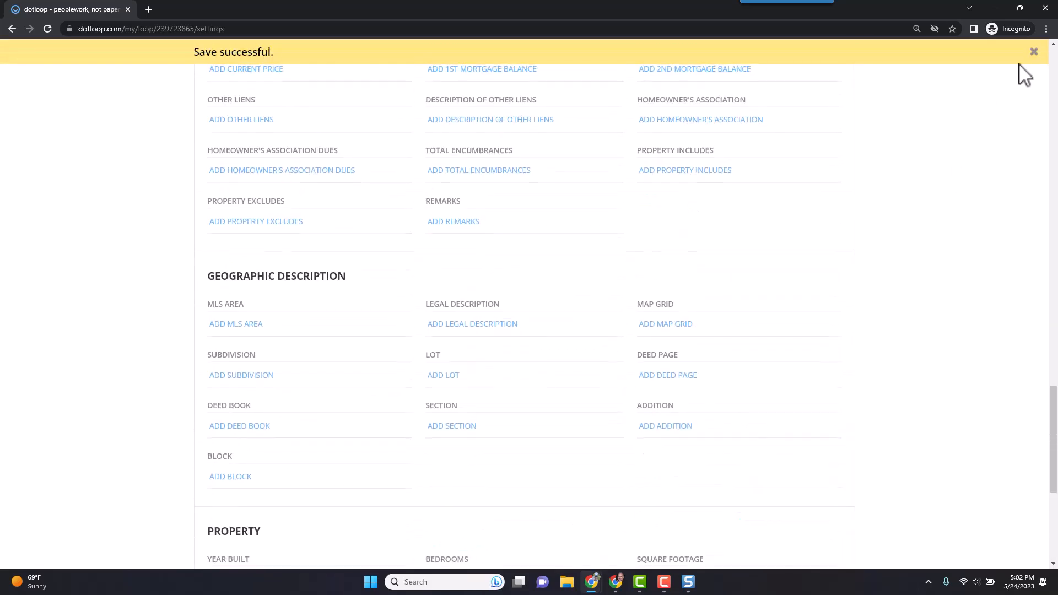
{"action": "left_click", "coordinate": [1032, 52]}
{"action": "scroll", "coordinate": [508, 349], "scroll_direction": "up", "scroll_amount": 20}
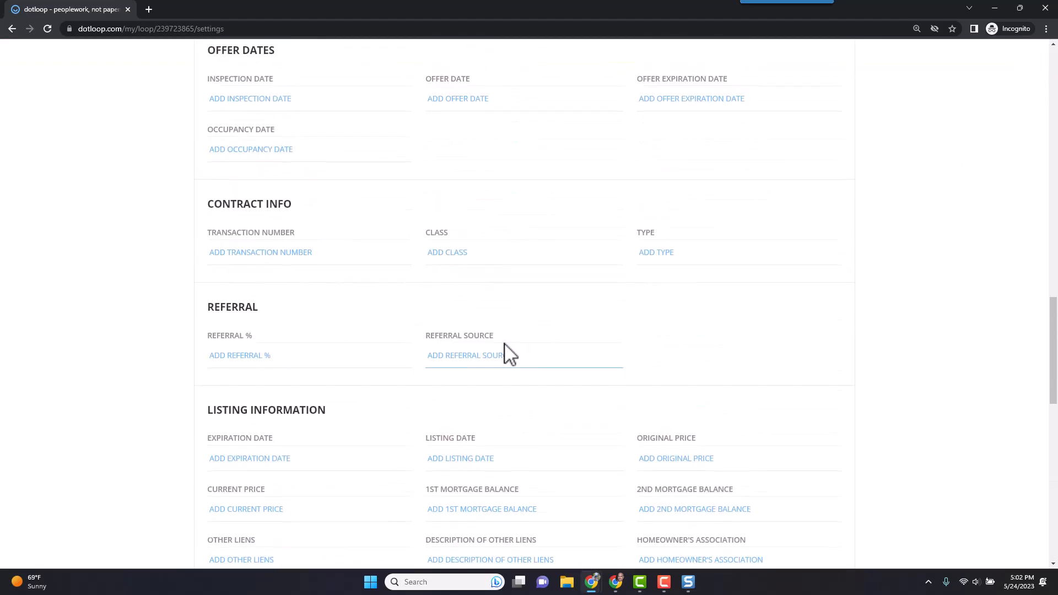
{"action": "left_click", "coordinate": [229, 119]}
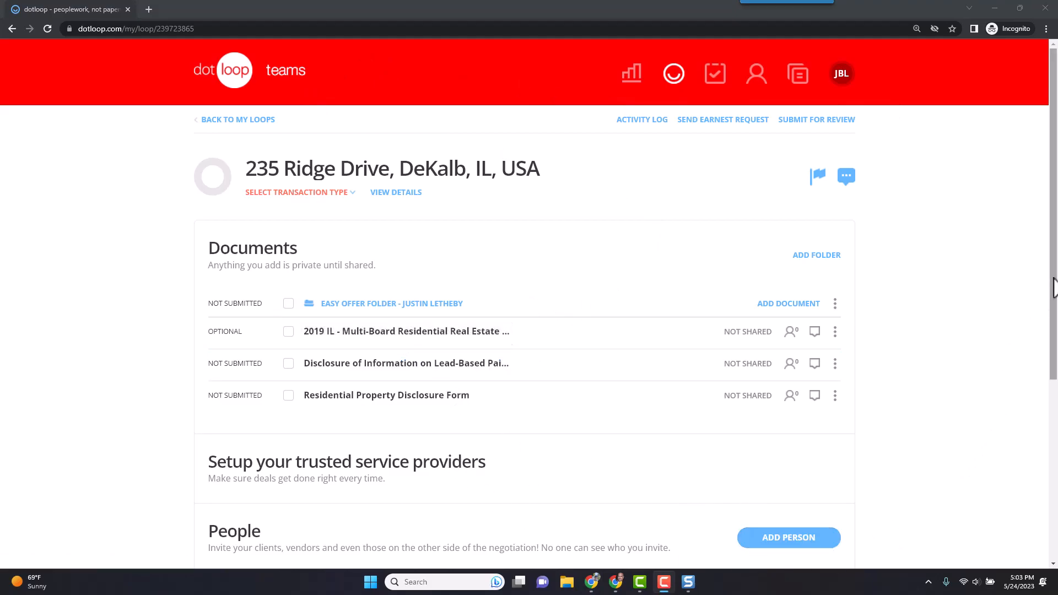
{"action": "scroll", "coordinate": [1005, 331], "scroll_direction": "down", "scroll_amount": 3}
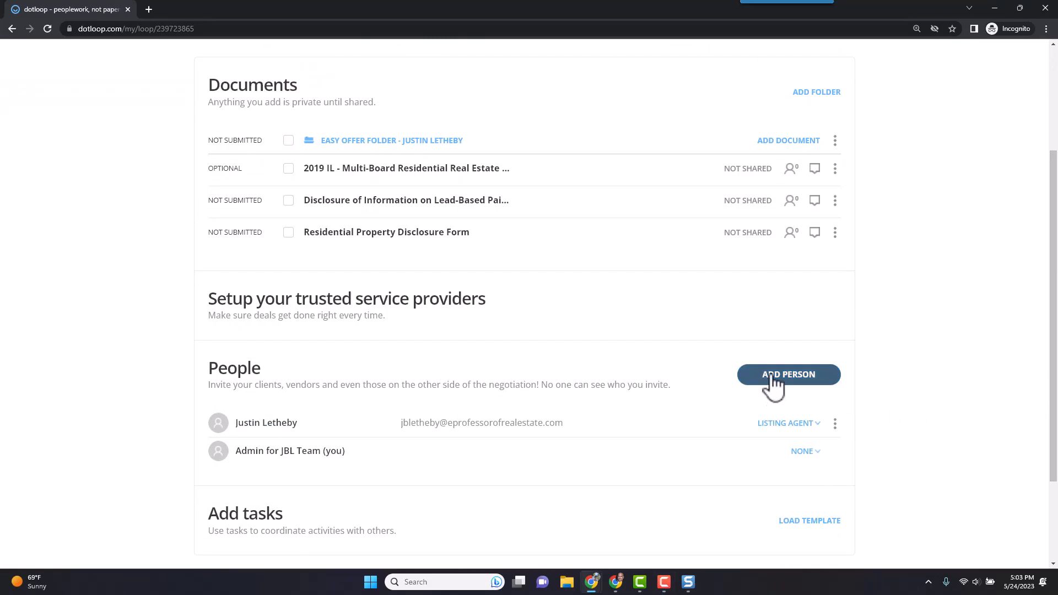
{"action": "left_click", "coordinate": [774, 380]}
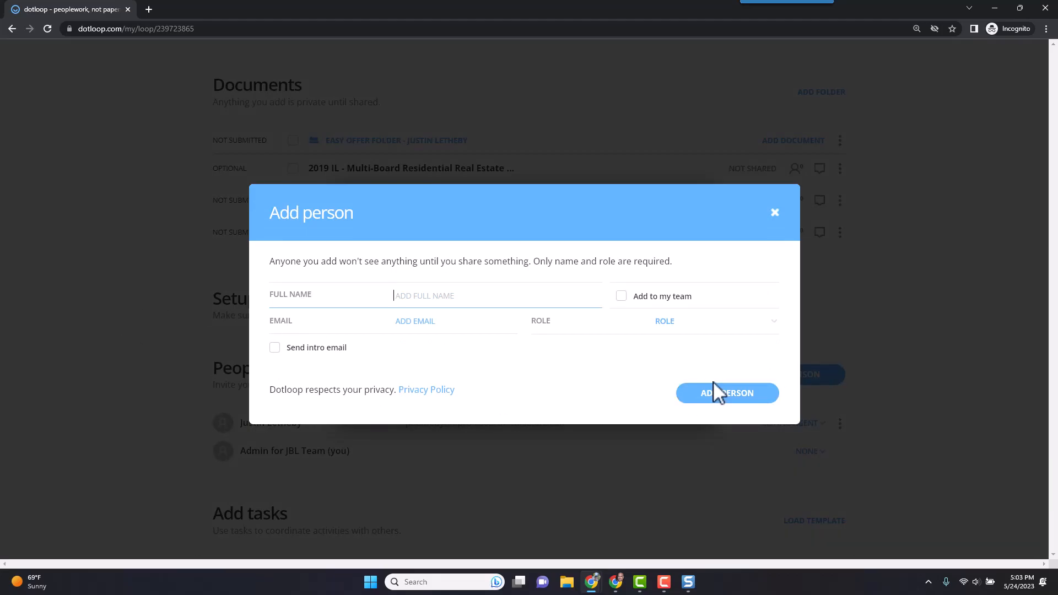
{"action": "left_click", "coordinate": [775, 213]}
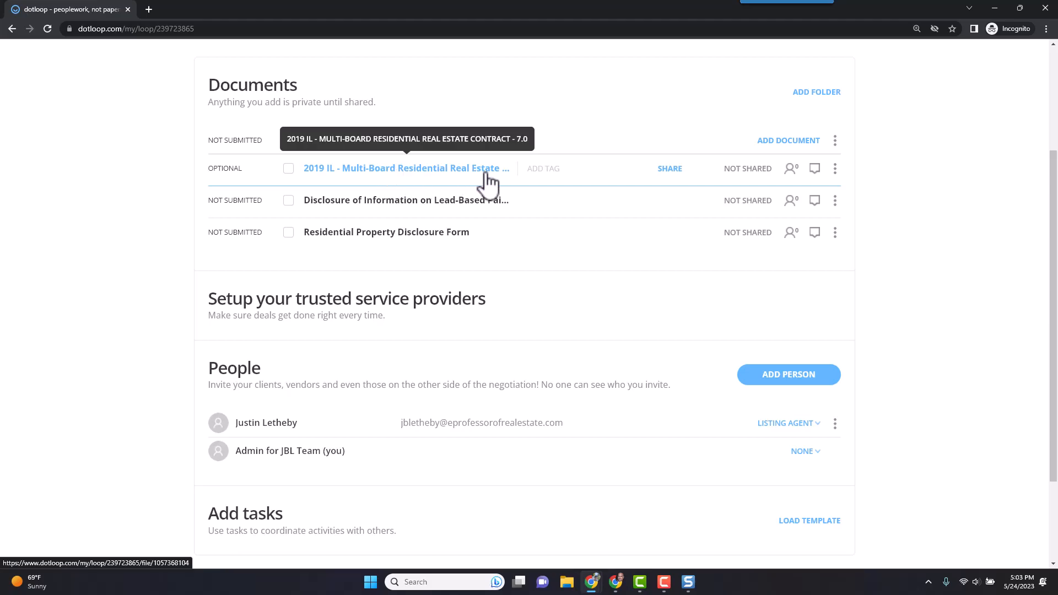
Autofill the 2019 IL Multi-Board contract with the listing agent as Buyer 1 and JBL Team as Buying Agent 1.
{"action": "left_click", "coordinate": [429, 176]}
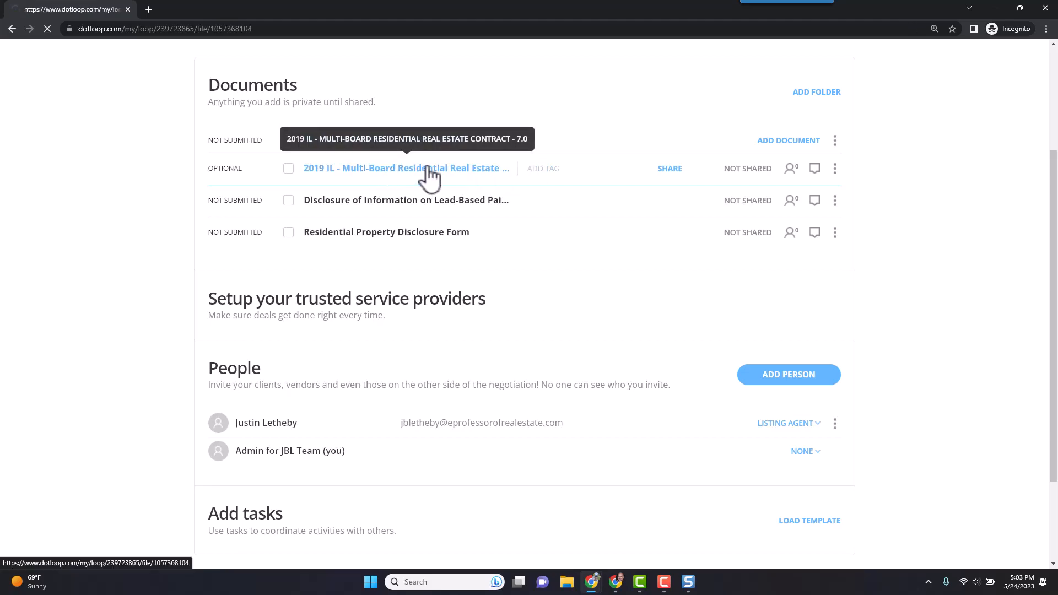
{"action": "scroll", "coordinate": [539, 333], "scroll_direction": "up", "scroll_amount": 5}
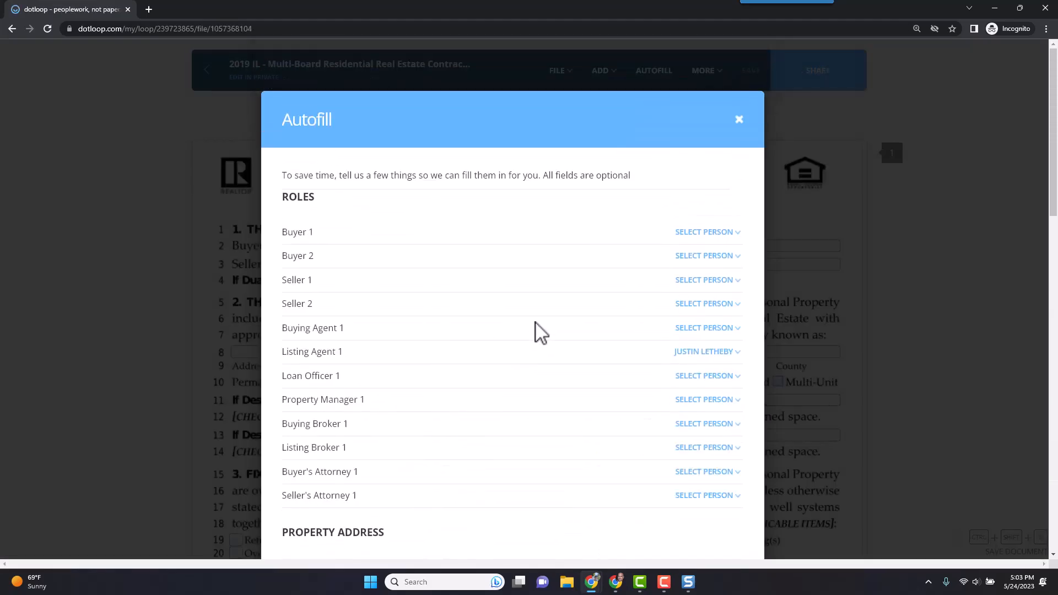
{"action": "left_click", "coordinate": [688, 232]}
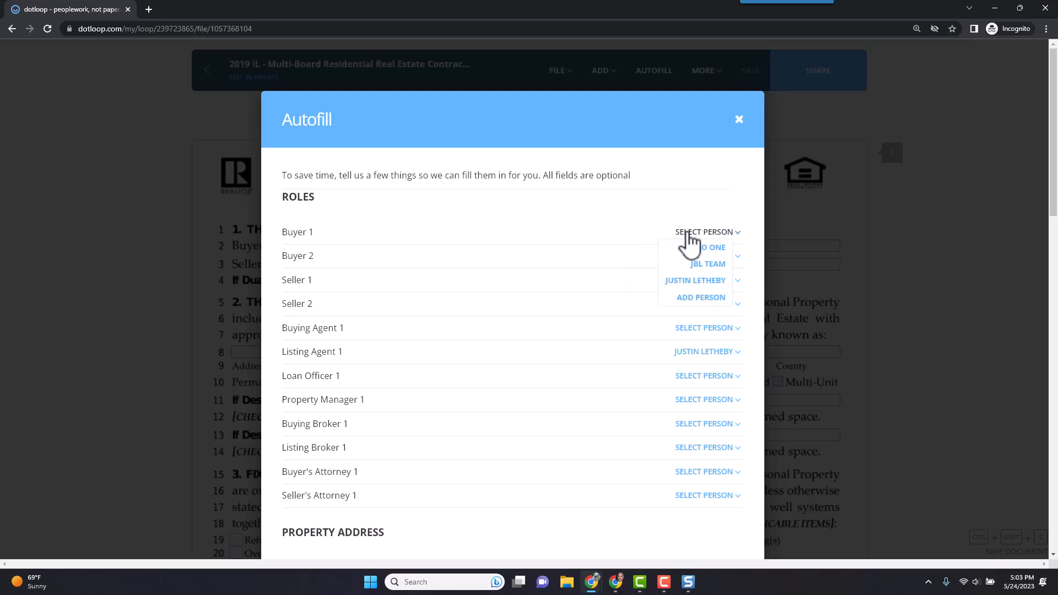
{"action": "left_click", "coordinate": [695, 281]}
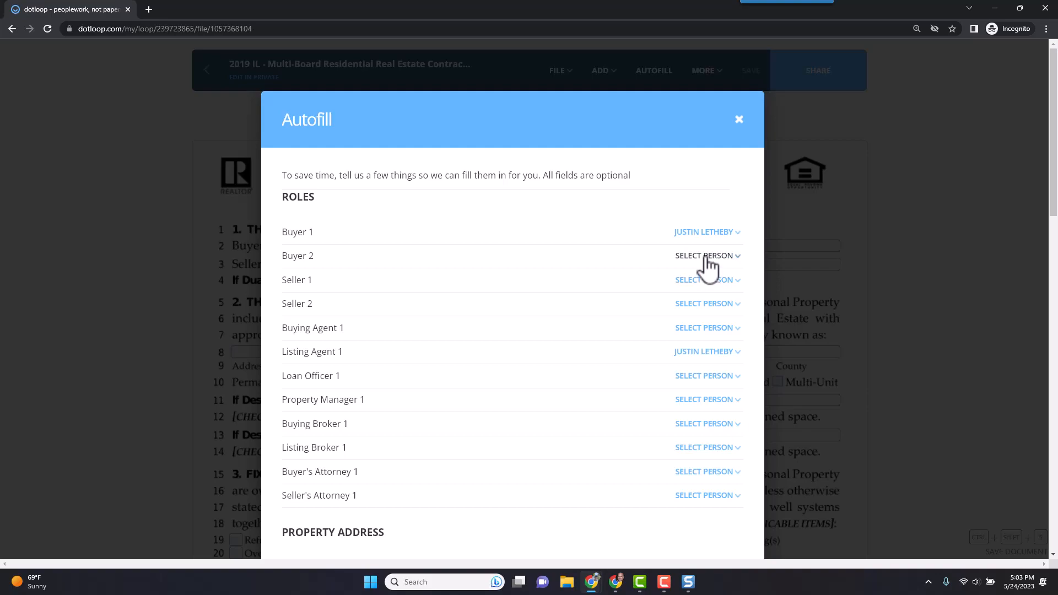
{"action": "left_click", "coordinate": [698, 329]}
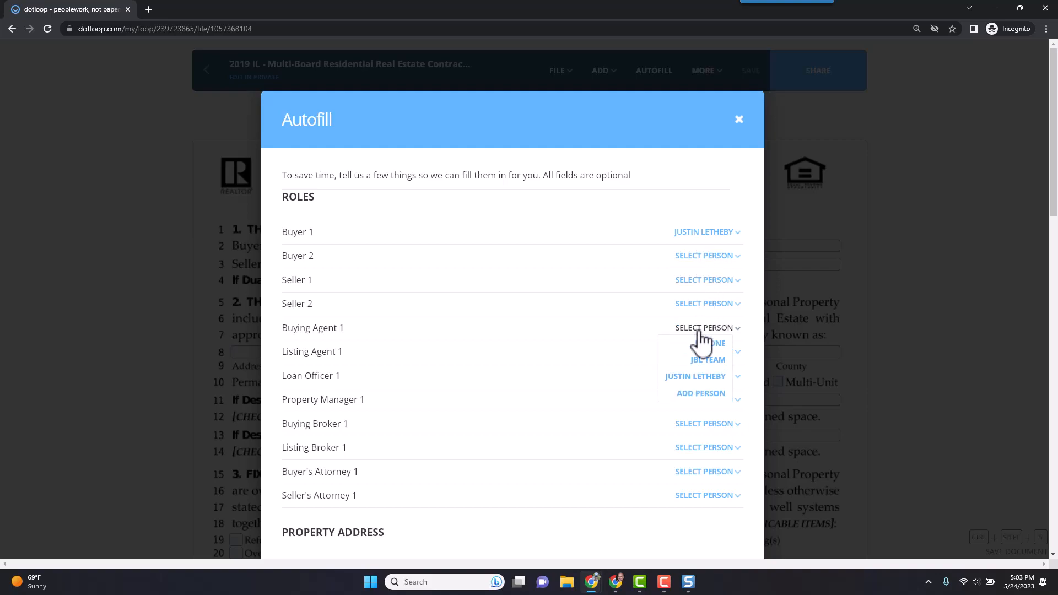
{"action": "left_click", "coordinate": [703, 360]}
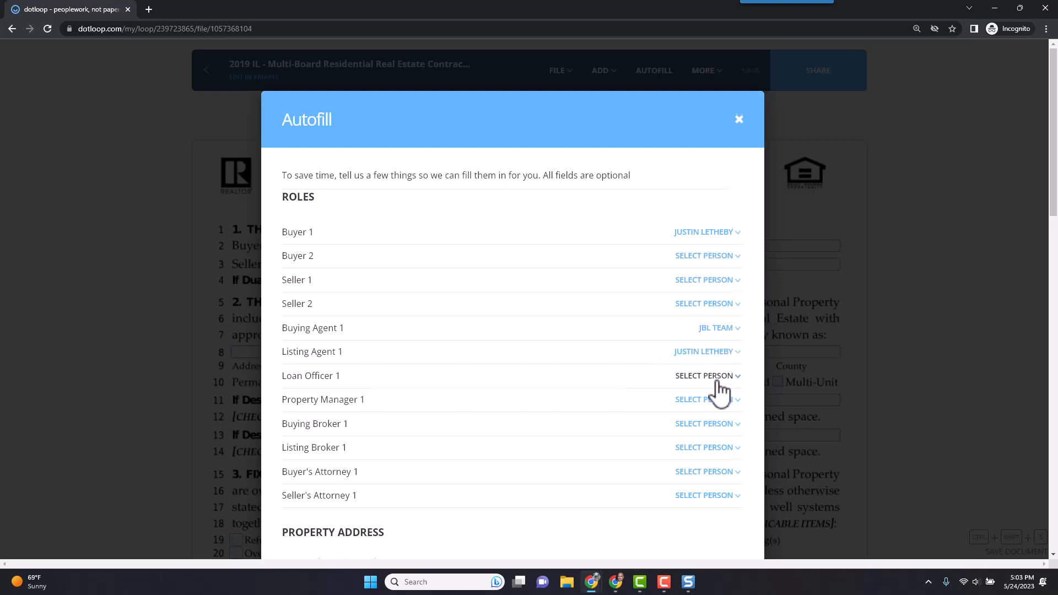
{"action": "scroll", "coordinate": [716, 385], "scroll_direction": "down", "scroll_amount": 5}
{"action": "scroll", "coordinate": [708, 413], "scroll_direction": "down", "scroll_amount": 6}
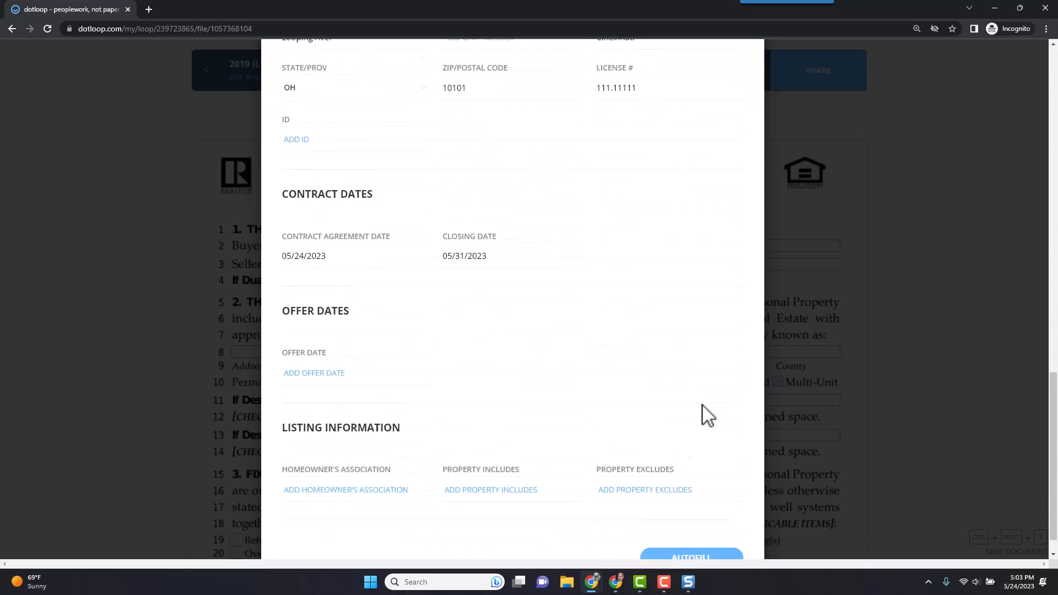
{"action": "left_click", "coordinate": [693, 526]}
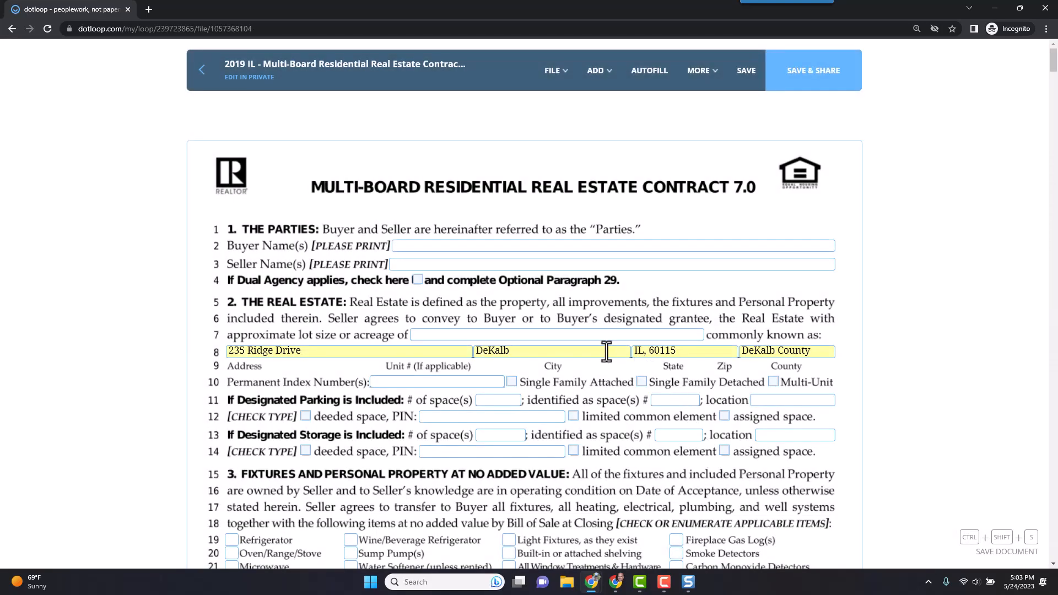
Fill in the buyer's name and the seller's name on the contract's name lines.
{"action": "left_click", "coordinate": [436, 246]}
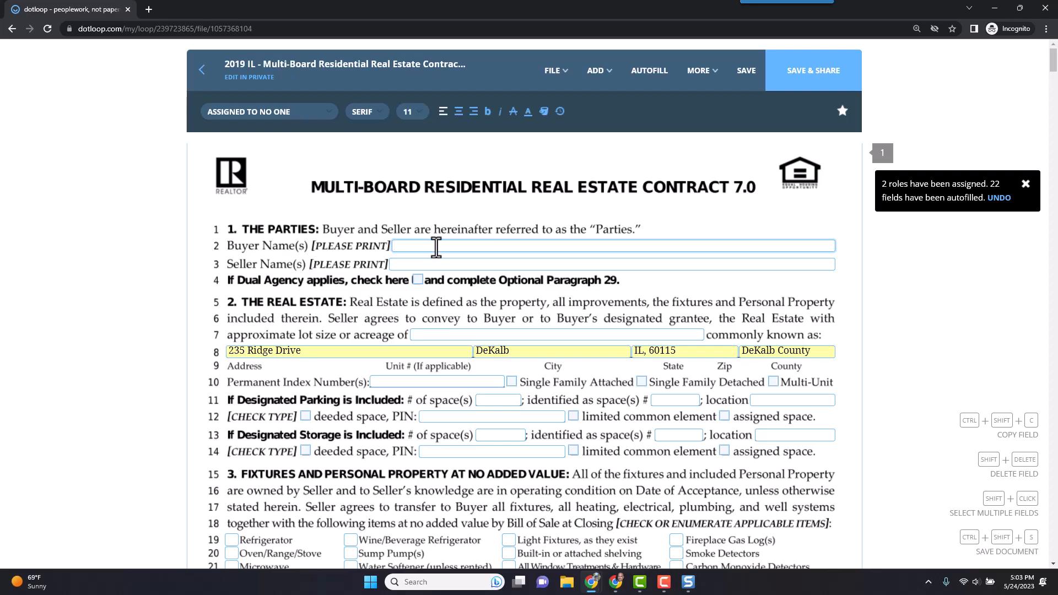
{"action": "key", "text": "Tab"}
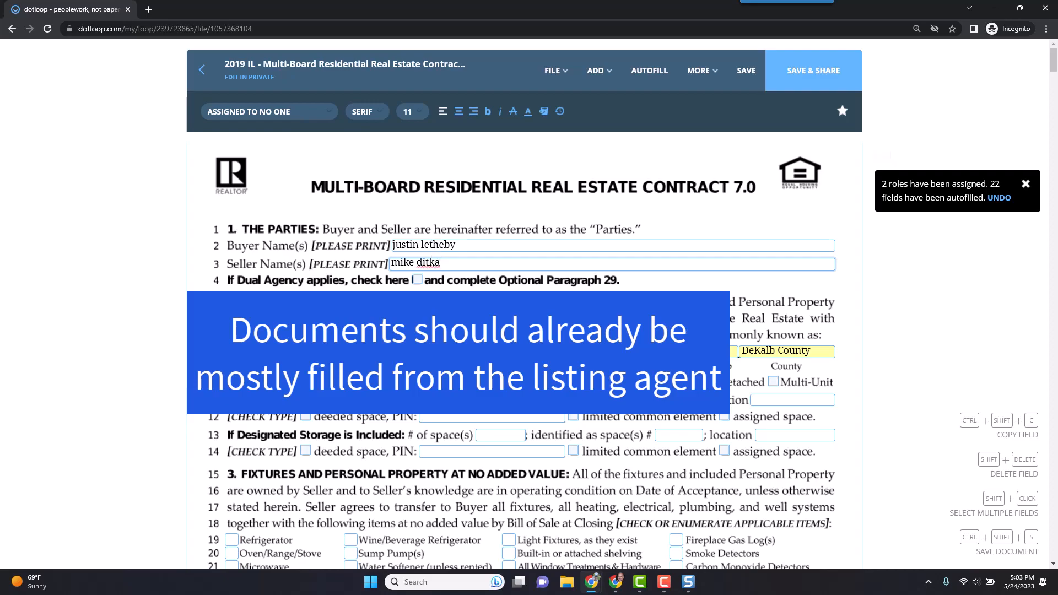
{"action": "left_click", "coordinate": [862, 212]}
Select the Buyer Initial field and show its assignment options.
{"action": "scroll", "coordinate": [638, 248], "scroll_direction": "down", "scroll_amount": 7}
{"action": "scroll", "coordinate": [618, 264], "scroll_direction": "down", "scroll_amount": 3}
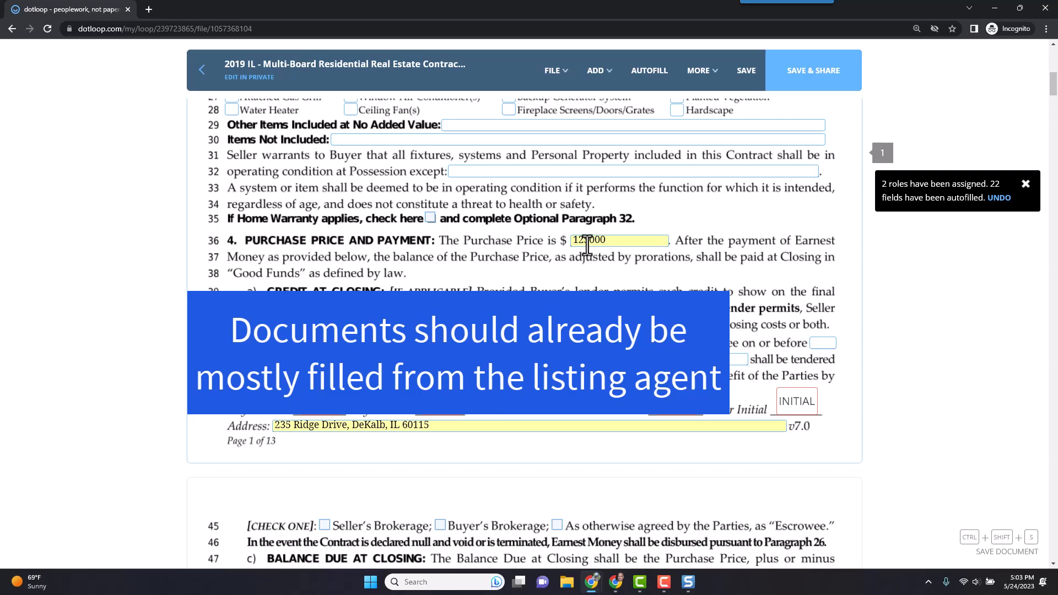
{"action": "scroll", "coordinate": [479, 262], "scroll_direction": "down", "scroll_amount": 3}
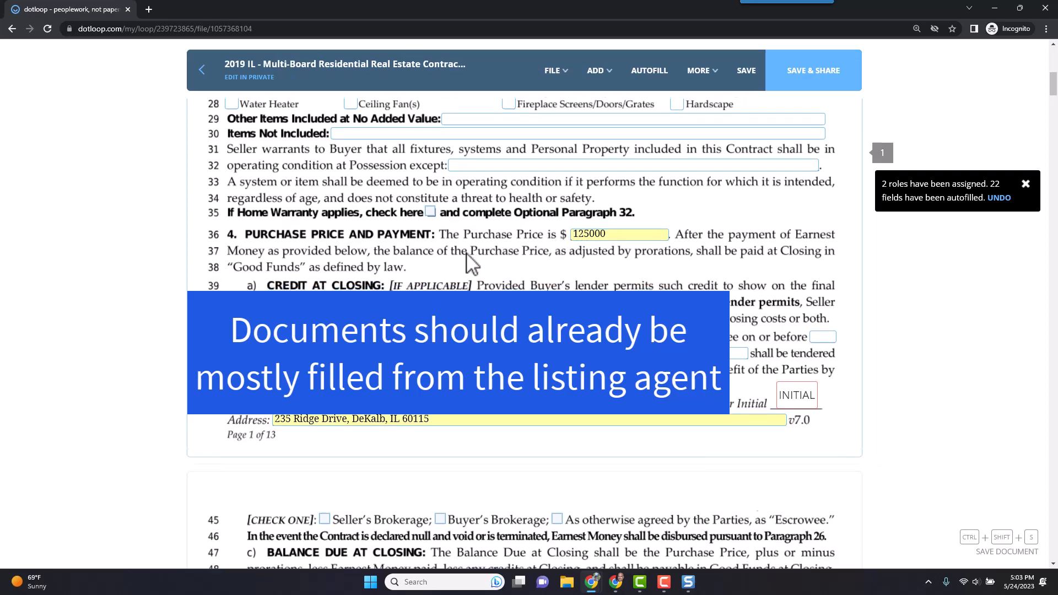
{"action": "left_click", "coordinate": [334, 238]}
{"action": "left_click", "coordinate": [284, 113]}
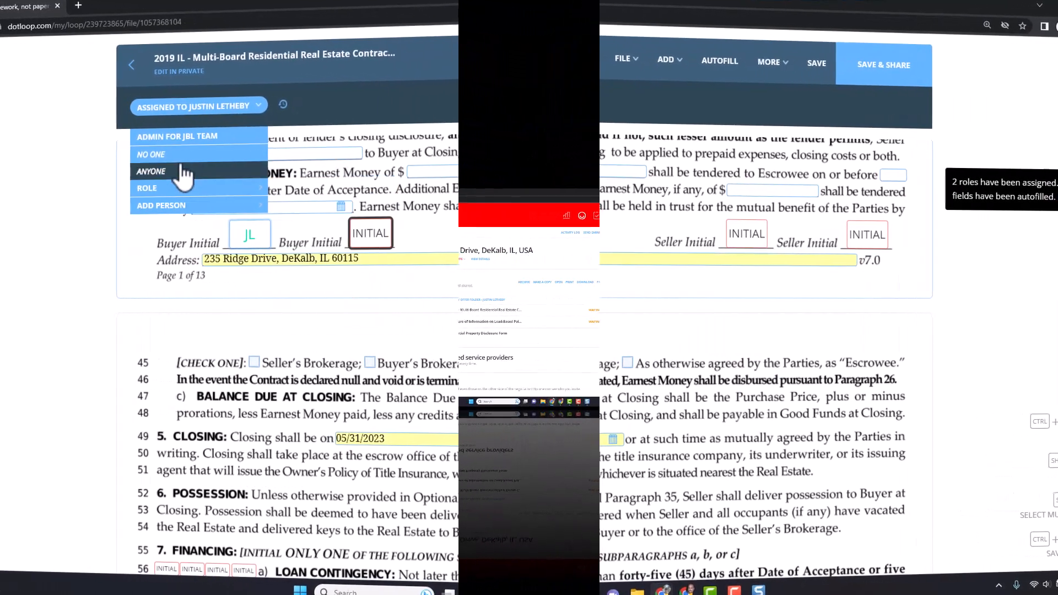
Assign the Buyer Initial field to Anyone and begin adding an initial signature.
{"action": "left_click", "coordinate": [220, 173]}
{"action": "left_click", "coordinate": [194, 232]}
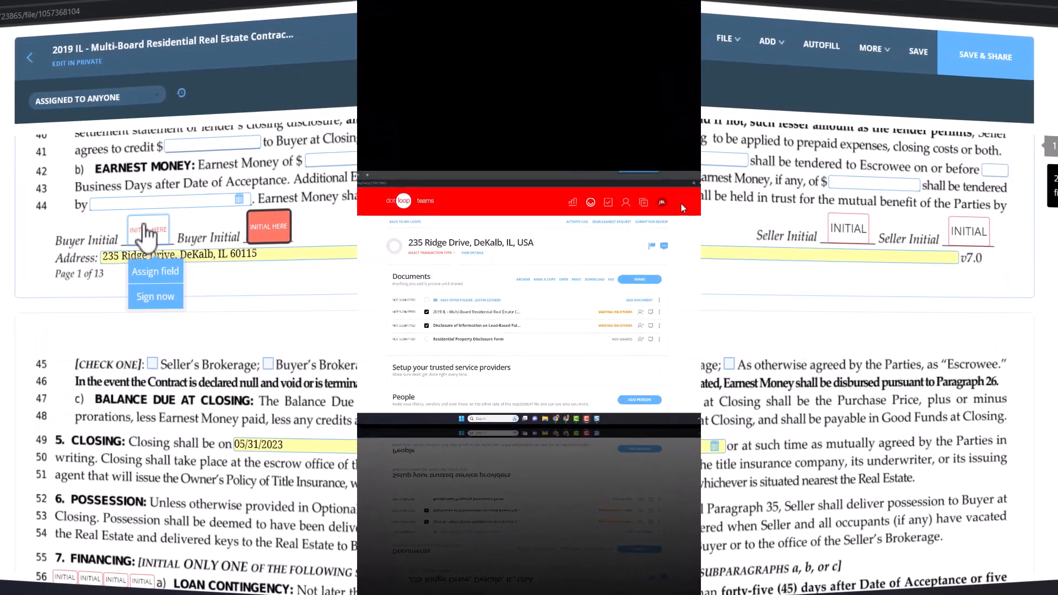
{"action": "left_click", "coordinate": [208, 296]}
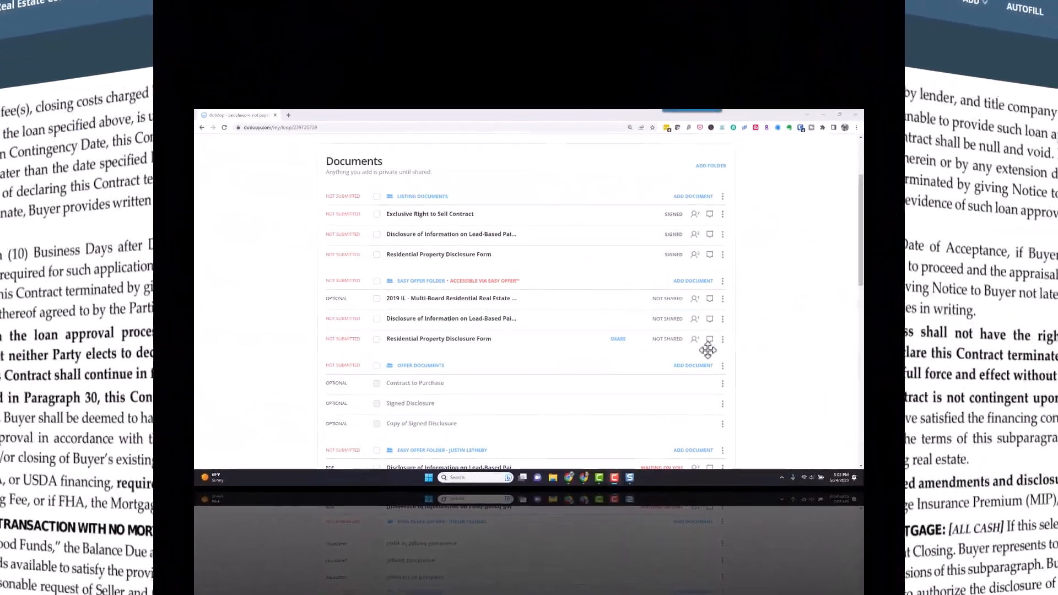
Move the lead-based disclosure into the listing agent's Easy Offer Folder.
{"action": "scroll", "coordinate": [766, 290], "scroll_direction": "down", "scroll_amount": 1}
{"action": "scroll", "coordinate": [831, 295], "scroll_direction": "down", "scroll_amount": 4}
{"action": "mouse_move", "coordinate": [708, 298]}
{"action": "left_mouse_down"}
{"action": "mouse_move", "coordinate": [560, 327]}
{"action": "mouse_move", "coordinate": [325, 277]}
{"action": "left_mouse_up"}
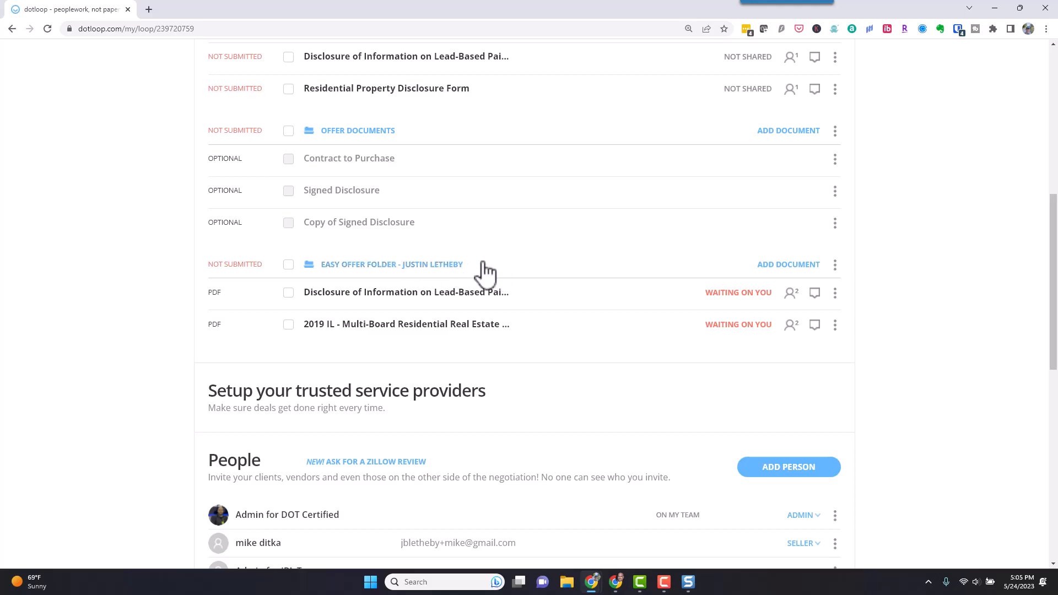
Rename the buyer's Easy Offer Folder so its title ends with 5/24.
{"action": "left_click", "coordinate": [834, 265]}
{"action": "left_click", "coordinate": [823, 312]}
{"action": "left_click", "coordinate": [460, 263]}
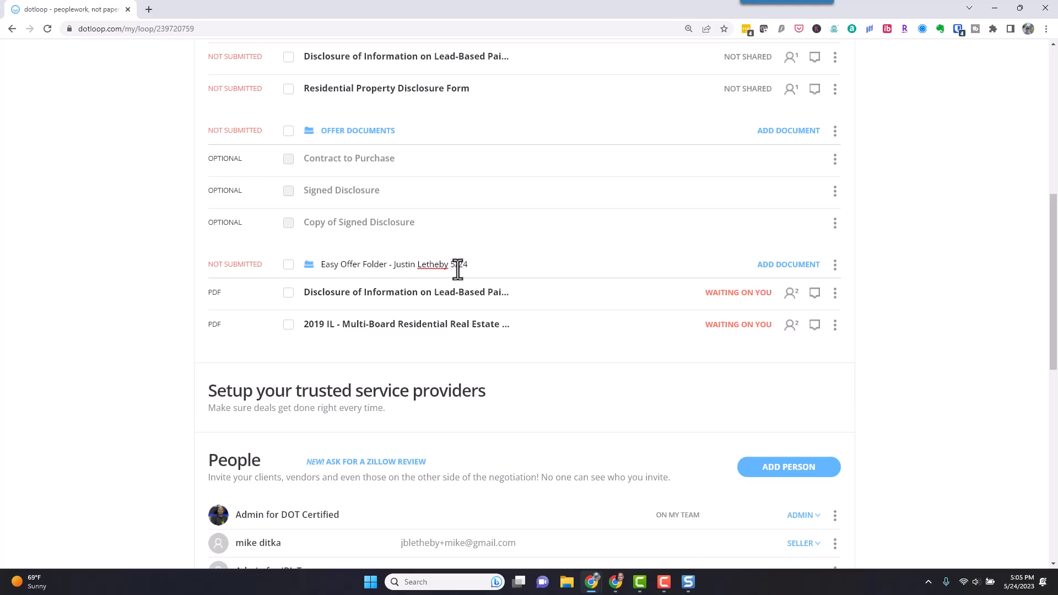
{"action": "left_click", "coordinate": [557, 268]}
{"action": "left_click_drag", "start_coordinate": [367, 267], "coordinate": [540, 209]}
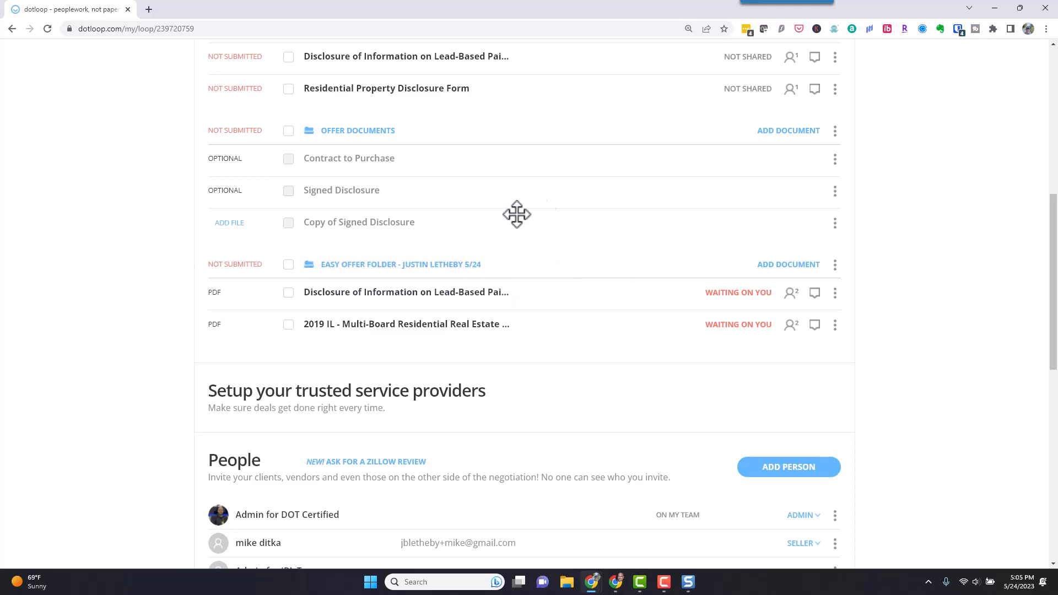